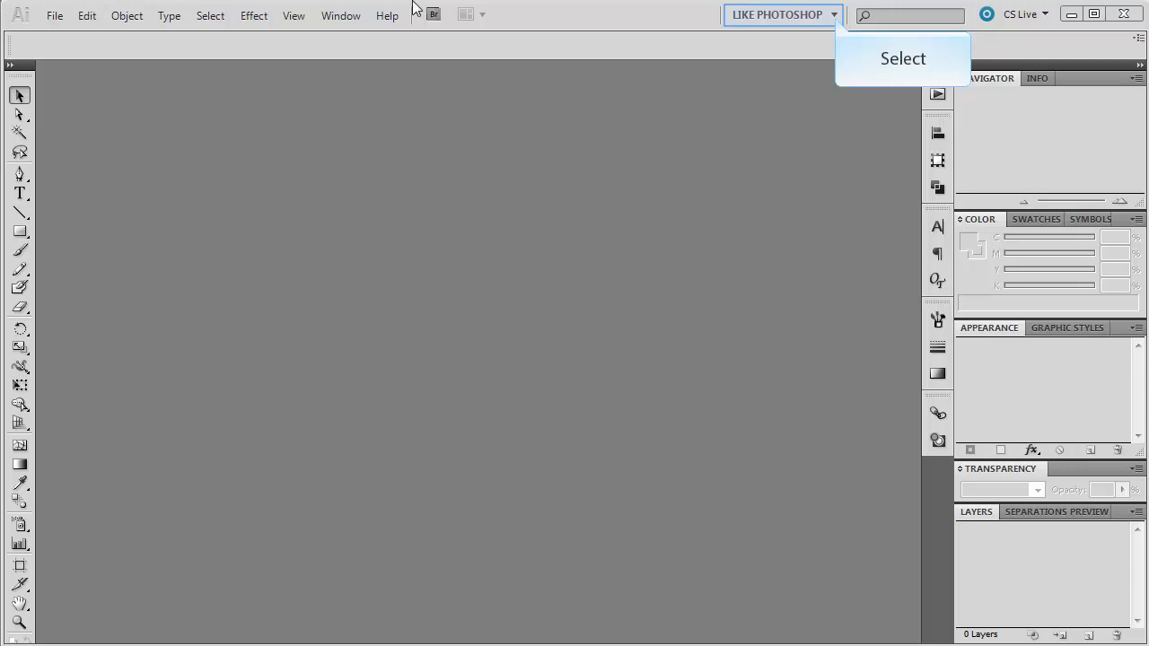
Step: Switch to the Like InDesign workspace, then to Like FreeHand
{"action": "left_click", "coordinate": [834, 16]}
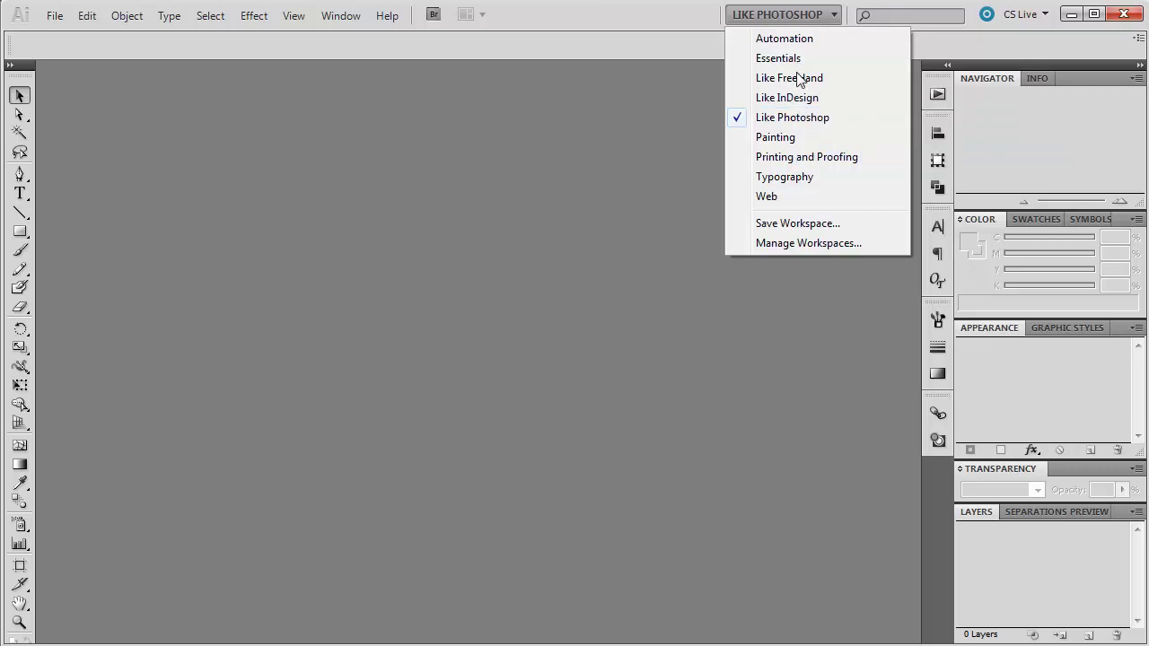
{"action": "left_click", "coordinate": [796, 99]}
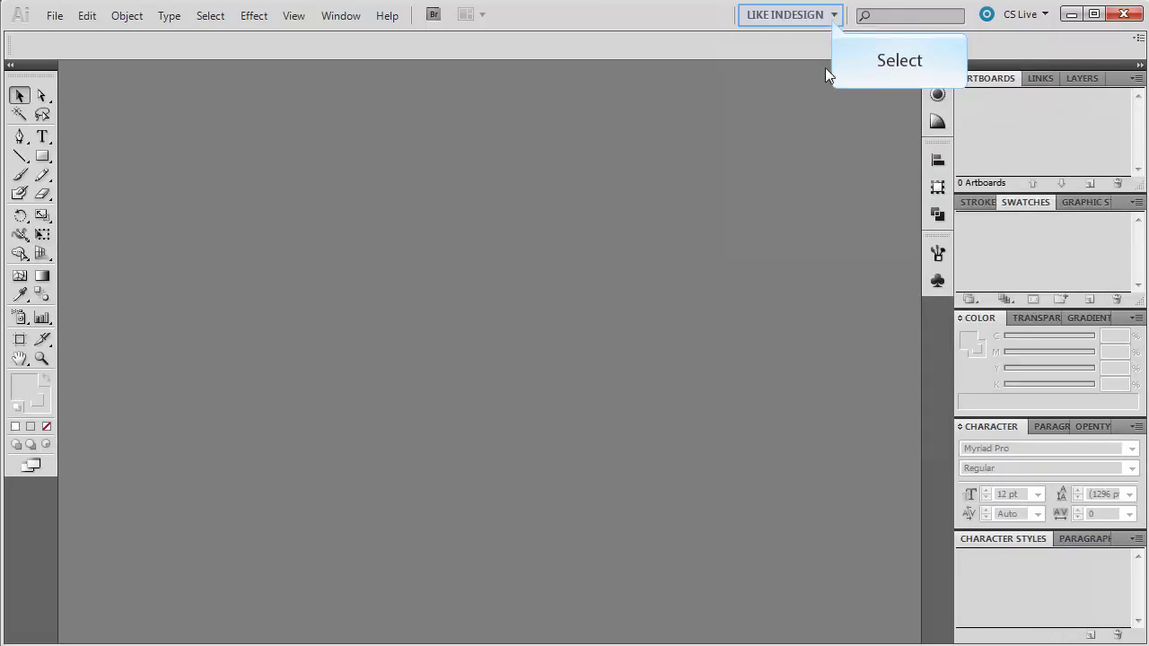
{"action": "left_click", "coordinate": [830, 24]}
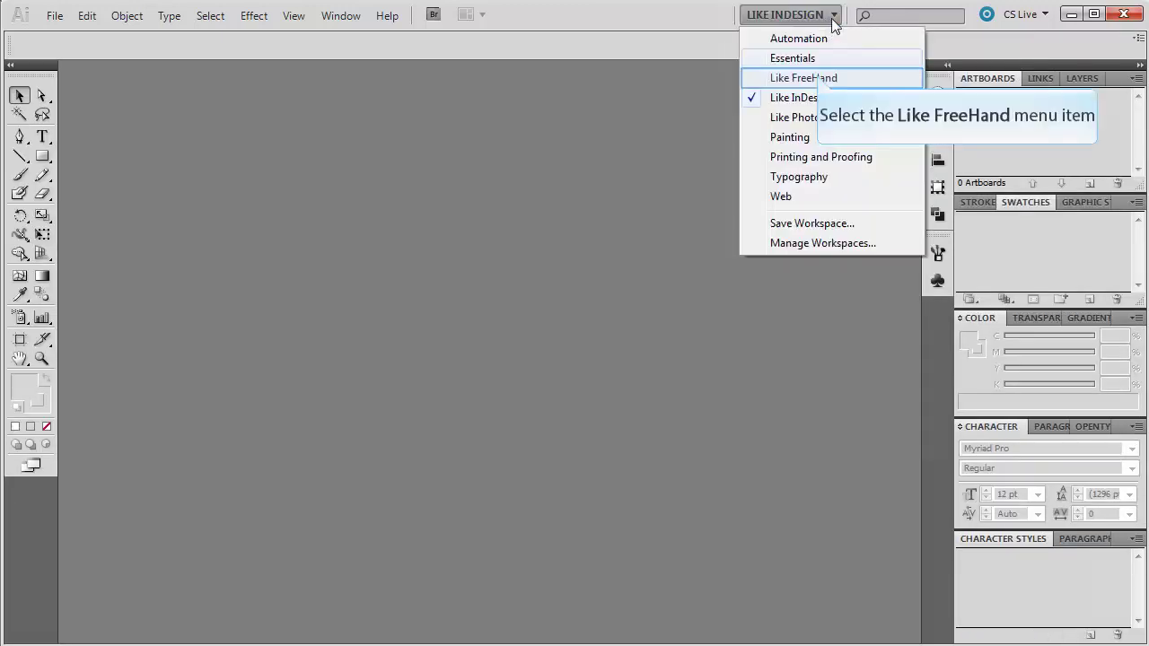
{"action": "left_click", "coordinate": [818, 79]}
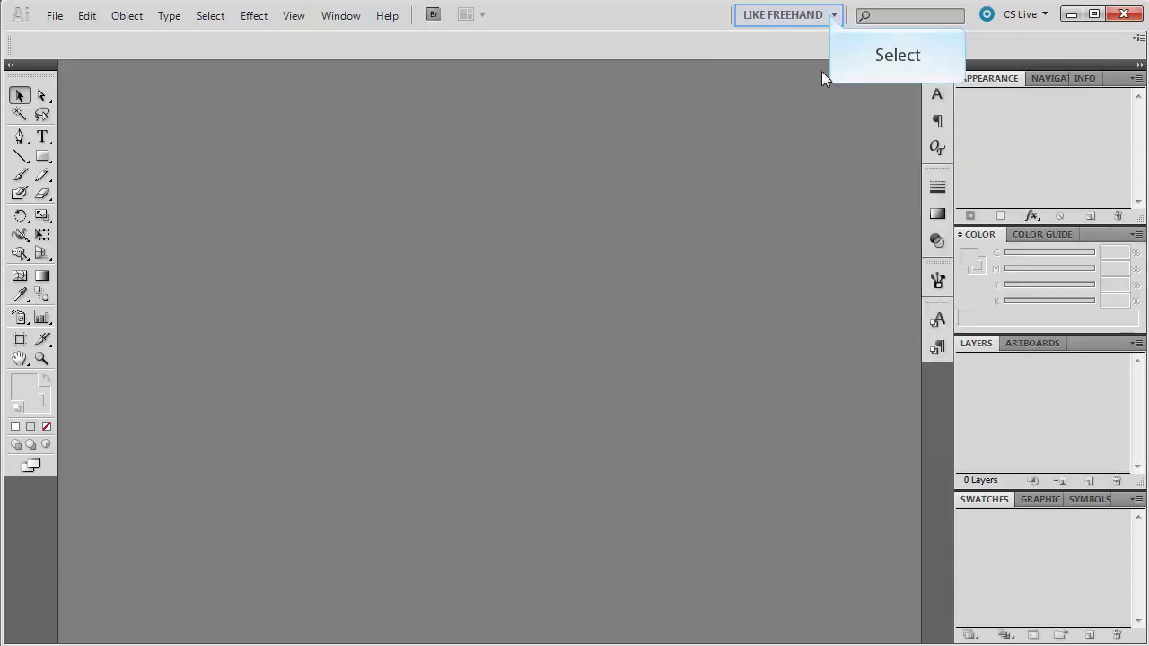
Step: Switch to the Typography workspace, then back to Like Photoshop
{"action": "left_click", "coordinate": [832, 15]}
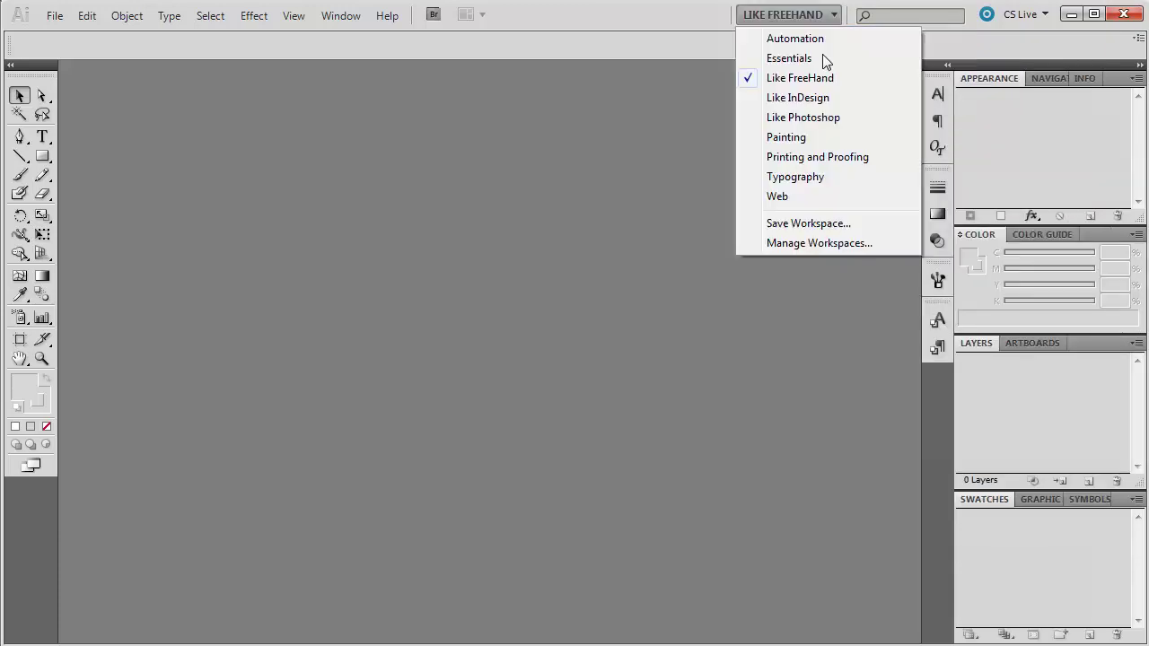
{"action": "left_click", "coordinate": [820, 177]}
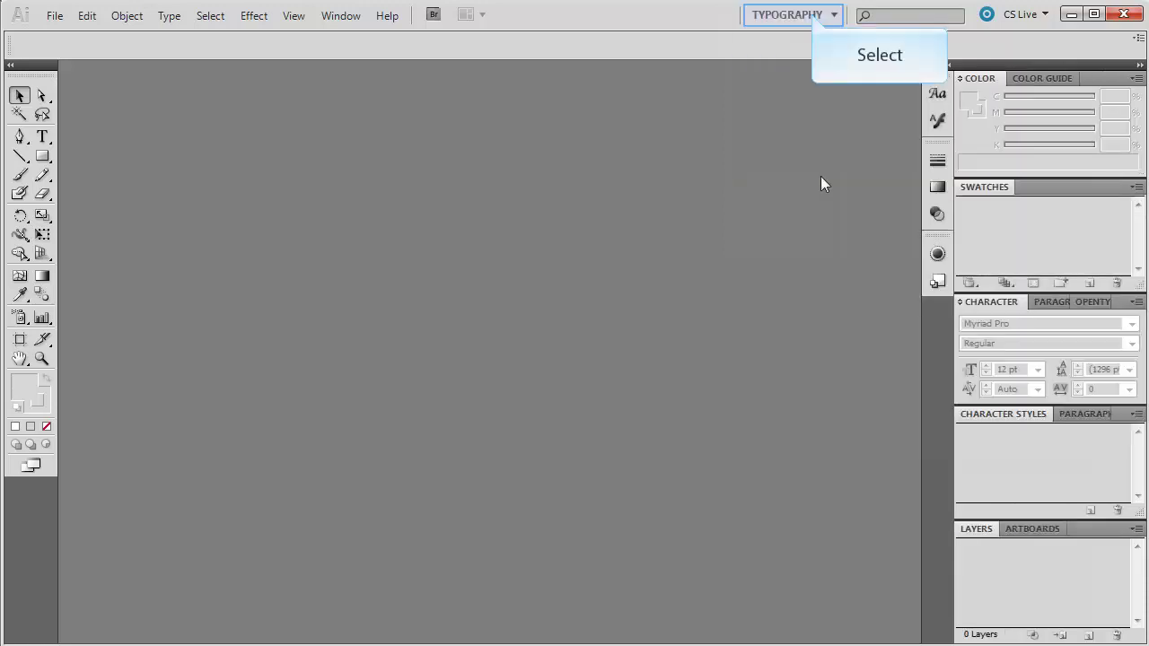
{"action": "left_click", "coordinate": [814, 16]}
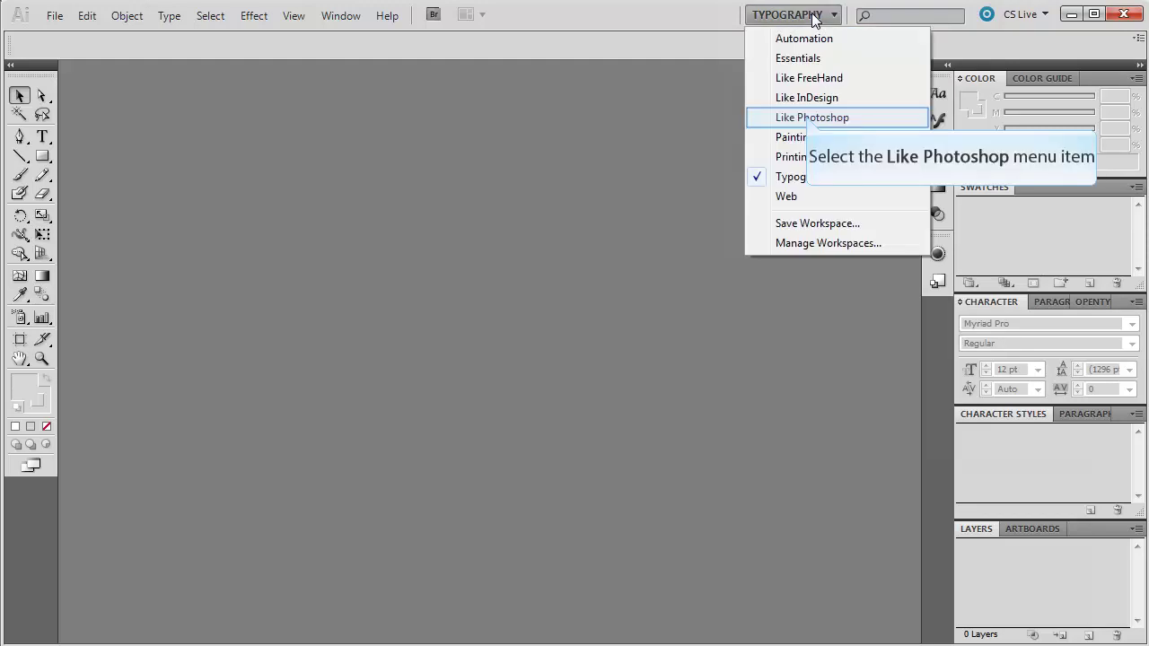
{"action": "left_click", "coordinate": [810, 117]}
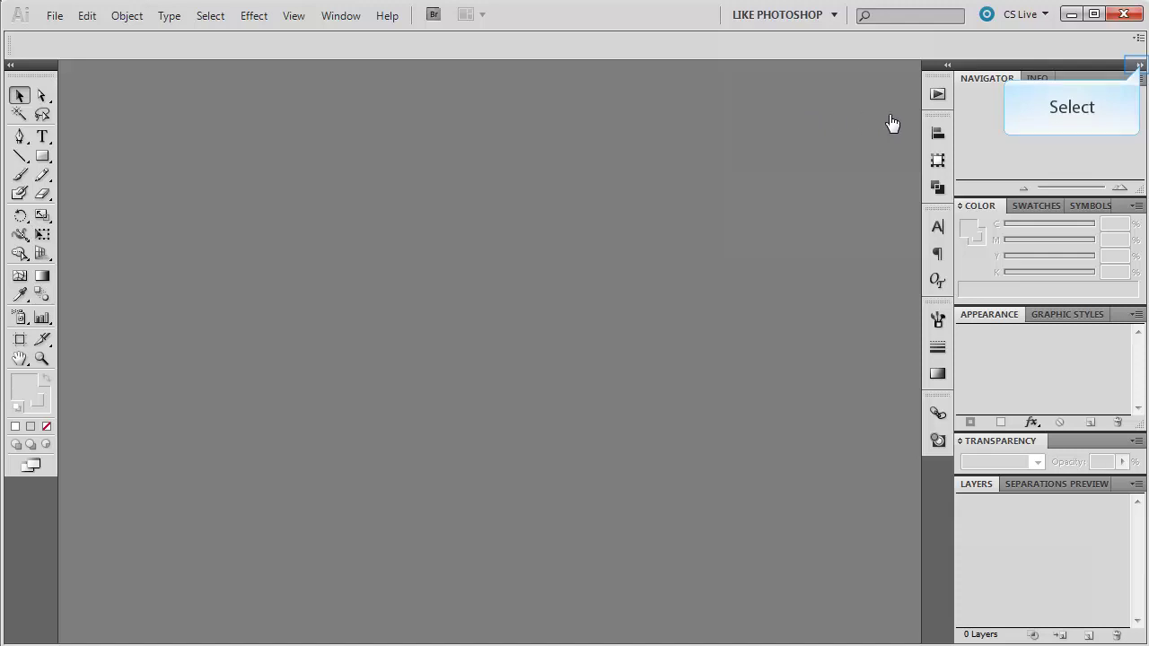
{"action": "left_click", "coordinate": [1140, 65]}
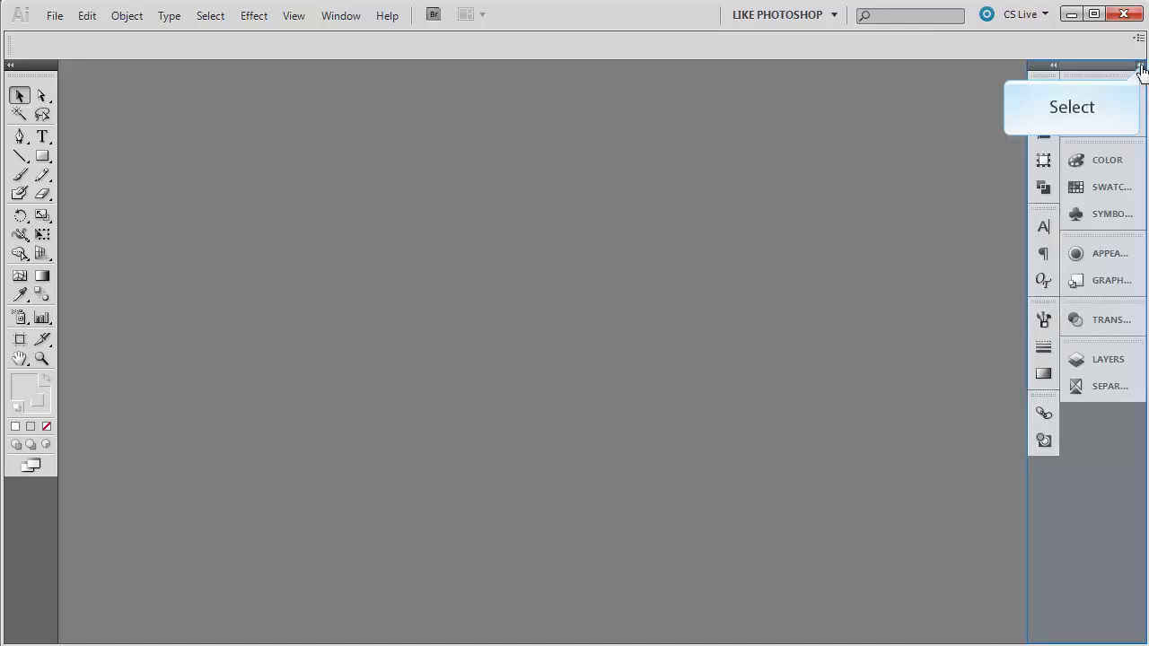
{"action": "left_click", "coordinate": [1139, 66]}
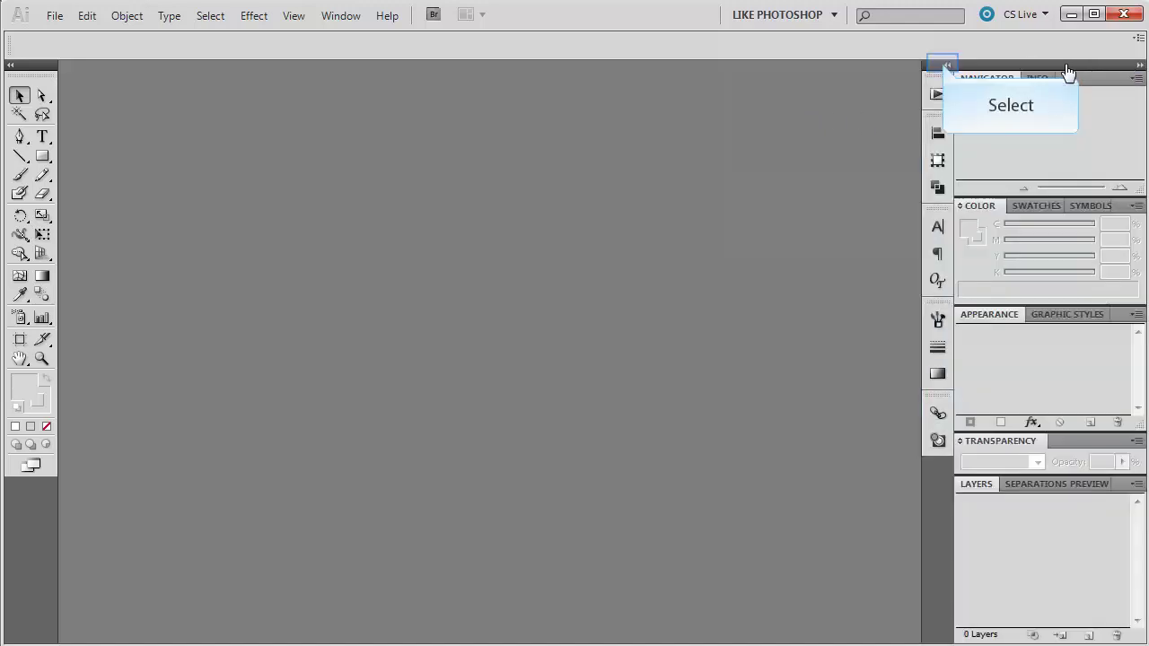
{"action": "left_click", "coordinate": [943, 66]}
{"action": "left_click", "coordinate": [944, 67]}
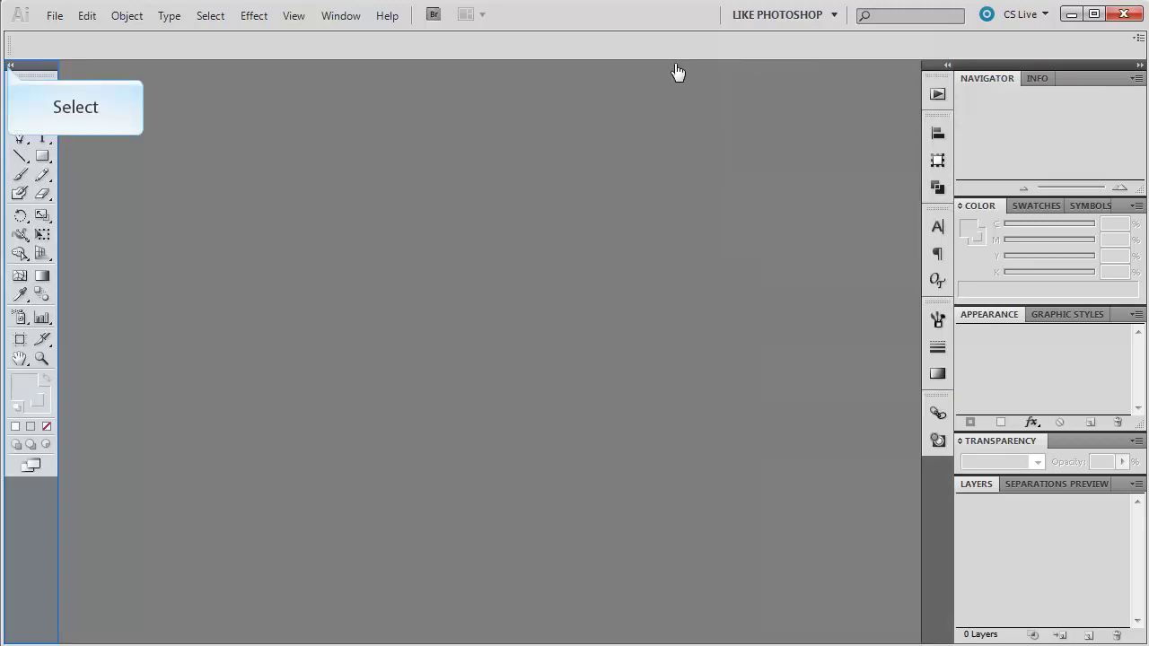
{"action": "left_click", "coordinate": [10, 70]}
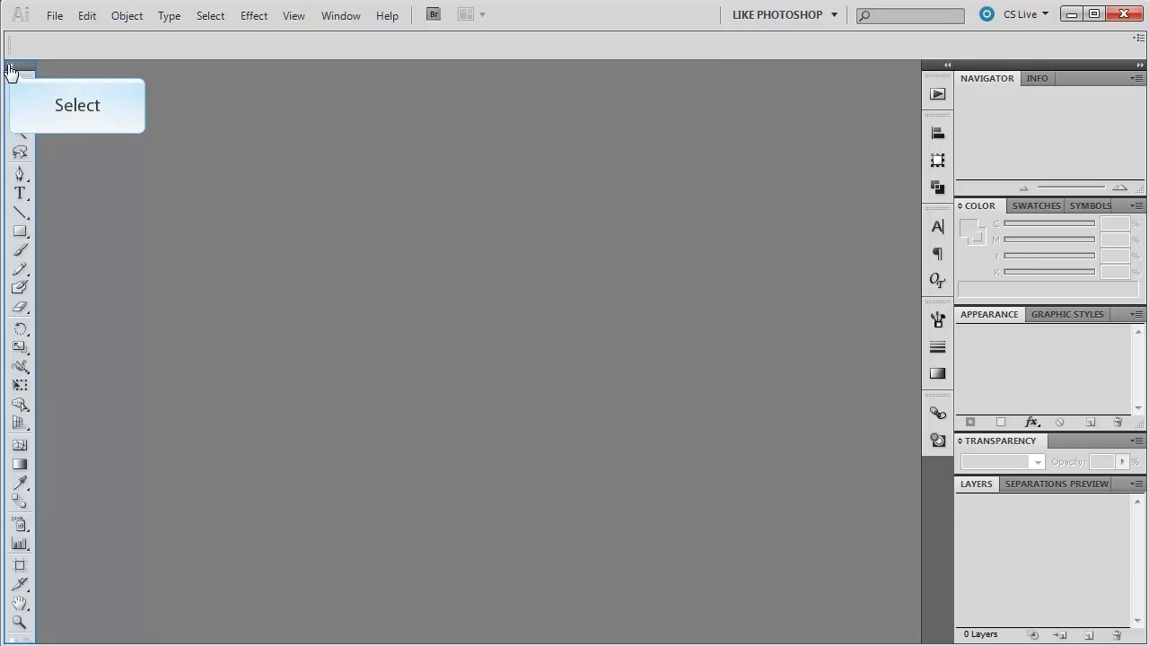
{"action": "left_click", "coordinate": [11, 70]}
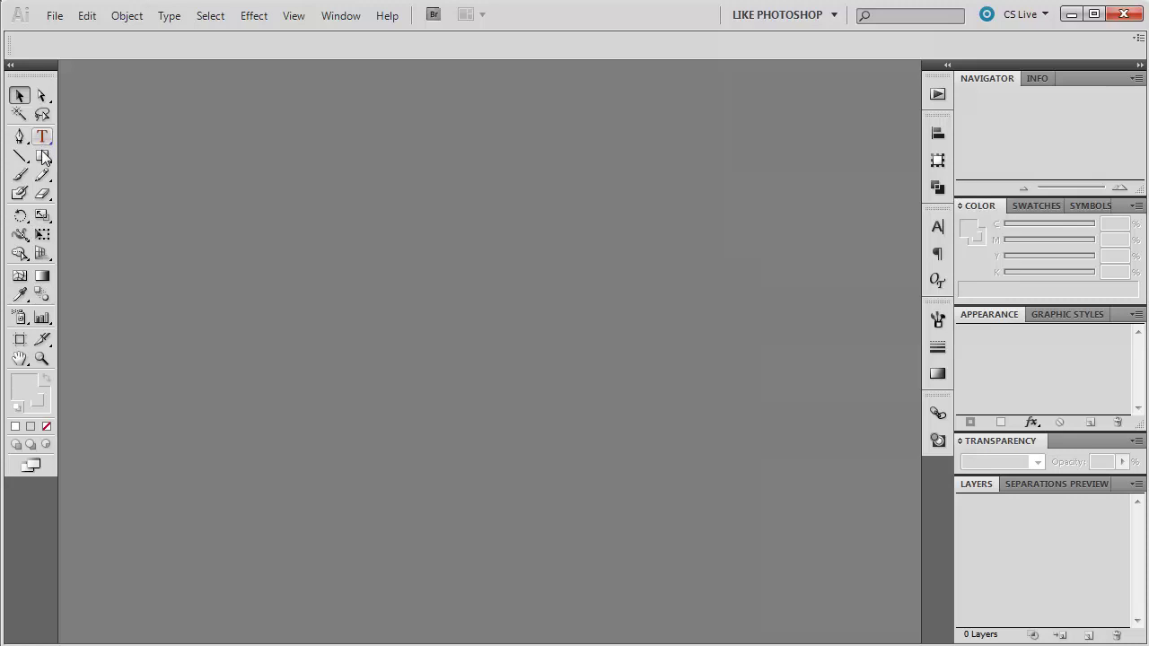
Step: Tear off the Rectangle tool flyout, move it aside, and close it
{"action": "left_click_drag", "start_coordinate": [43, 162], "coordinate": [201, 208]}
{"action": "left_click_drag", "start_coordinate": [115, 156], "coordinate": [126, 68]}
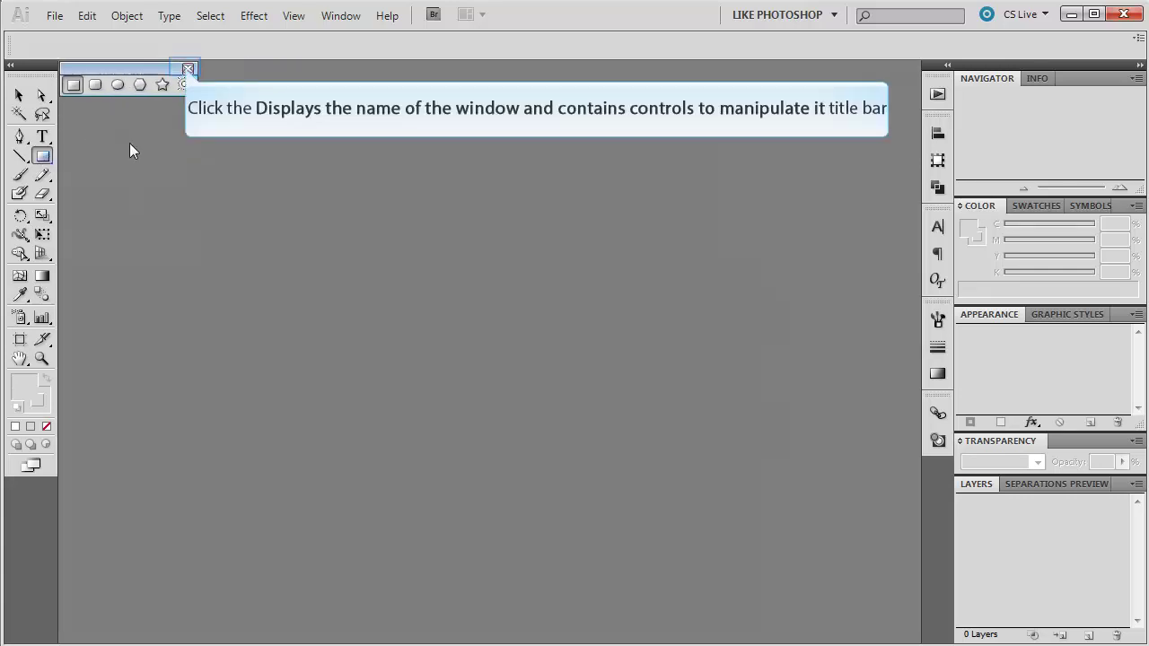
{"action": "left_click", "coordinate": [188, 69]}
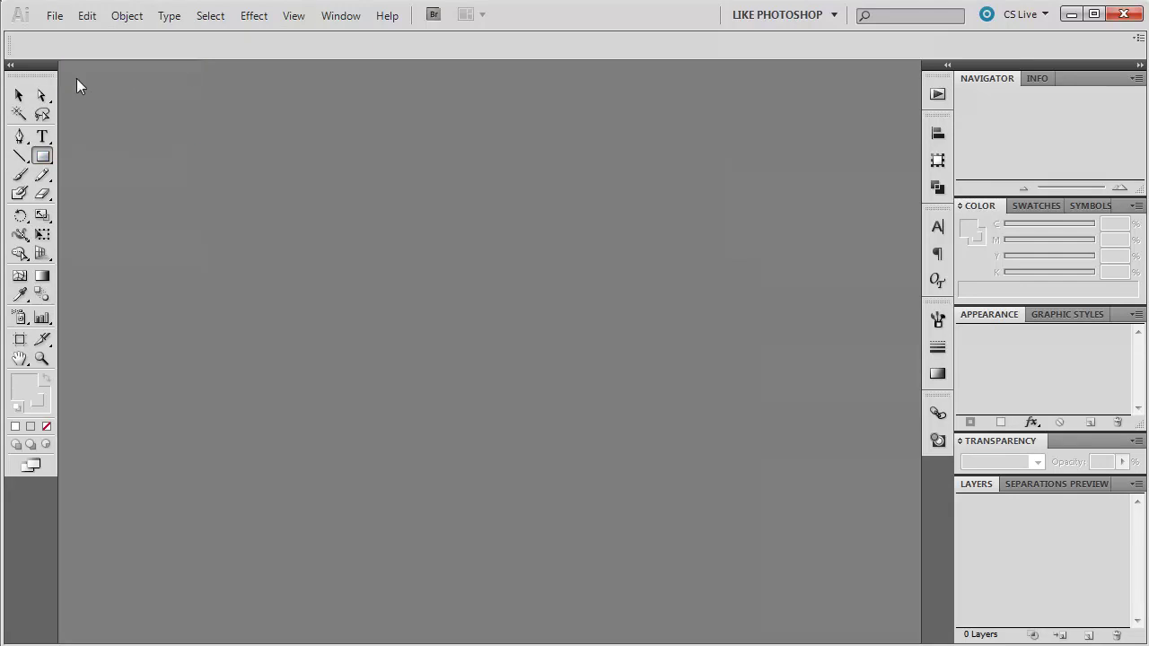
Step: Tear off the Pen tool group as a floating panel near the canvas top-left
{"action": "left_click", "coordinate": [20, 137]}
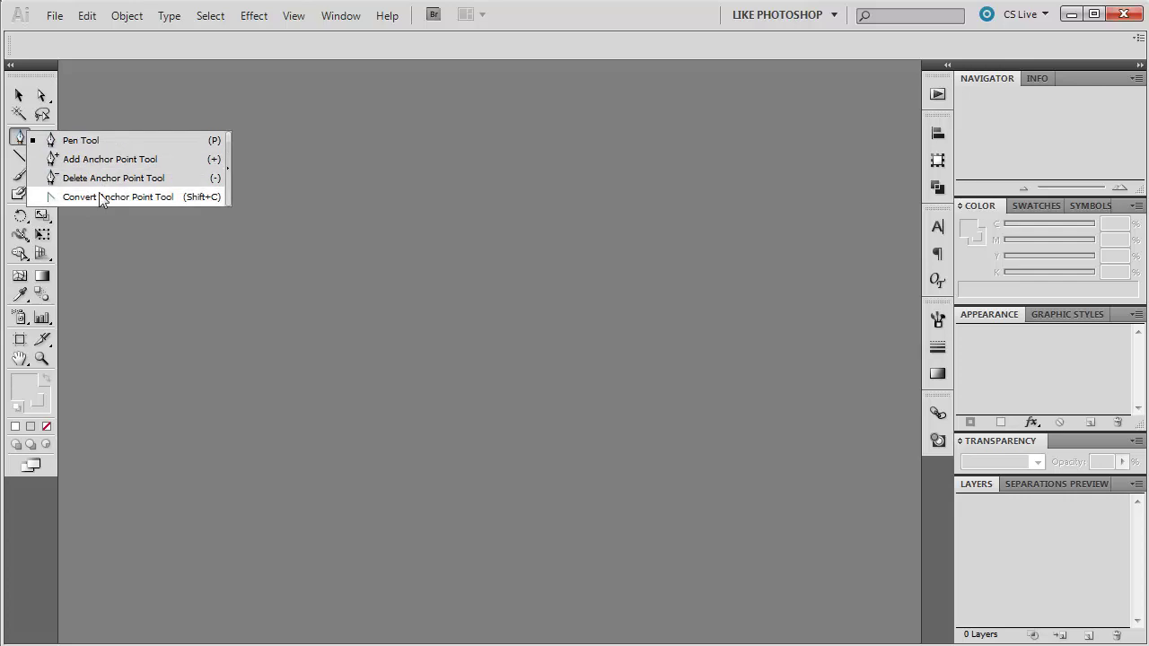
{"action": "left_click", "coordinate": [226, 167]}
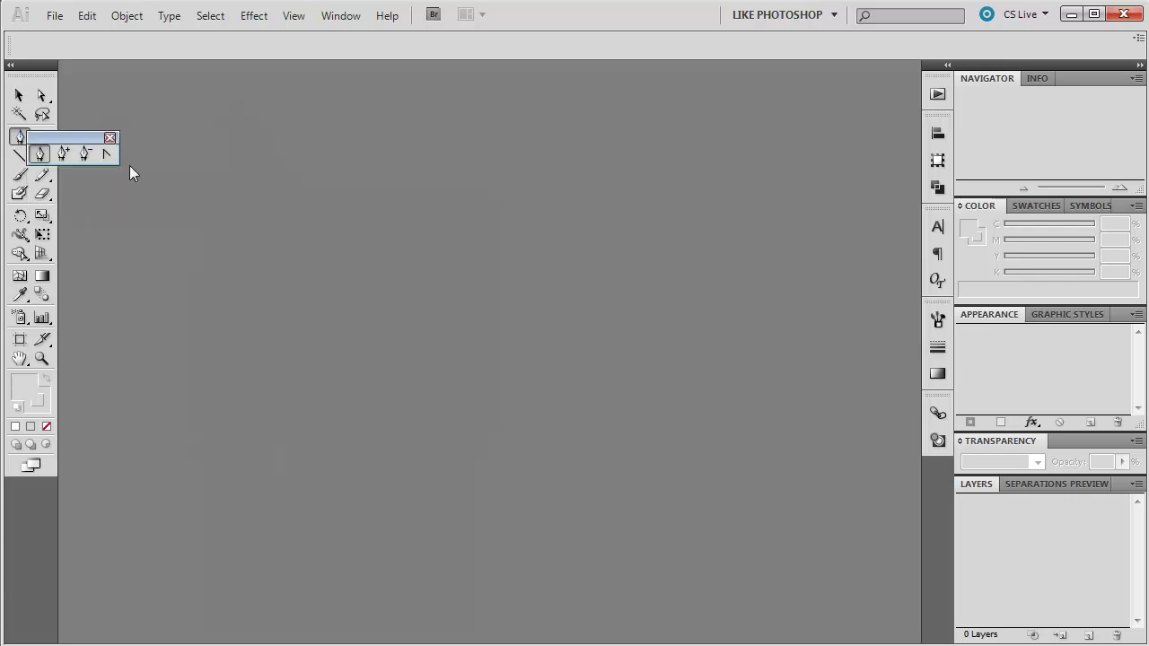
{"action": "left_click_drag", "start_coordinate": [51, 138], "coordinate": [81, 70]}
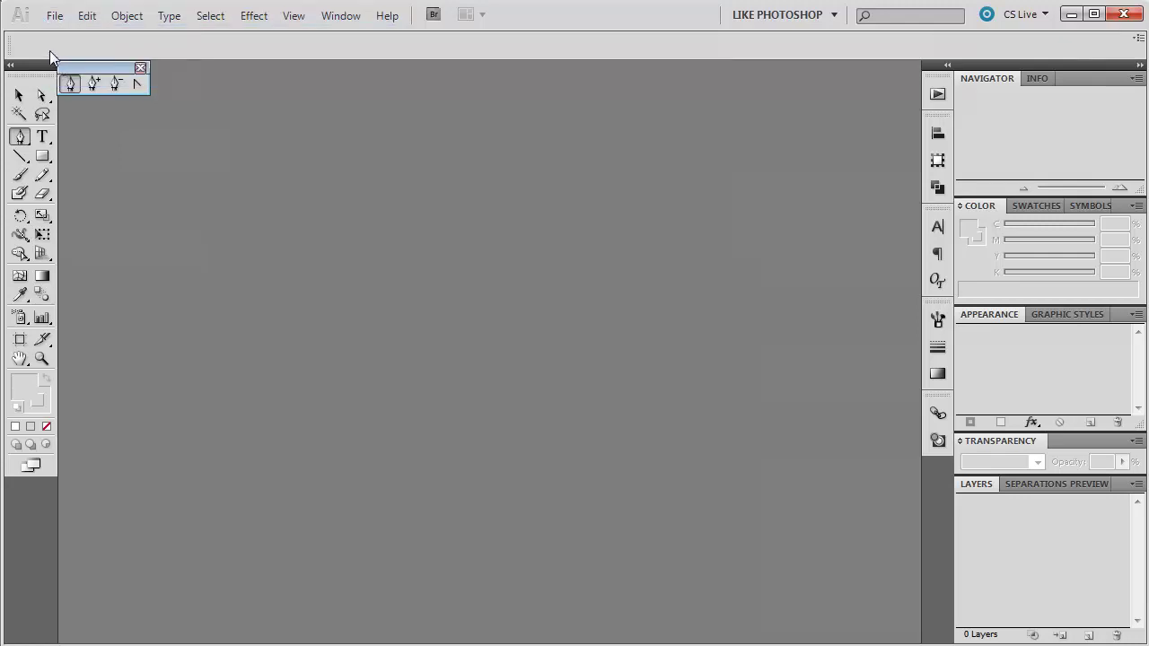
Step: Start a new document with the Print profile (Letter, 612 × 792 pt), then show the Units list
{"action": "left_click", "coordinate": [52, 15]}
{"action": "left_click", "coordinate": [180, 36]}
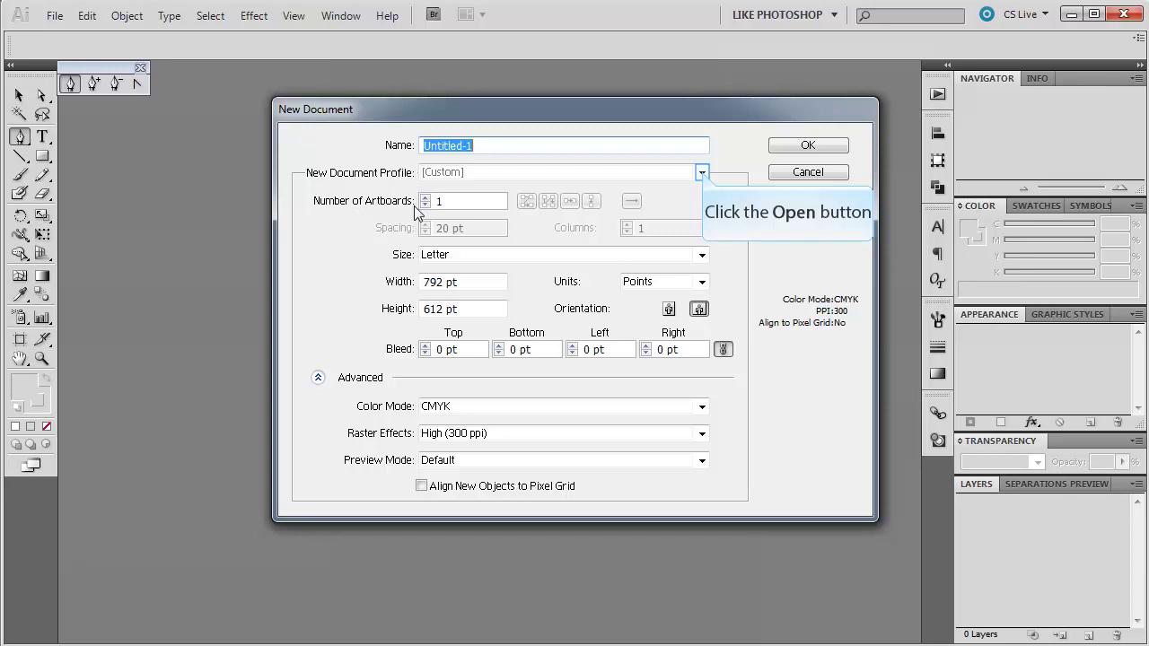
{"action": "left_click", "coordinate": [702, 173]}
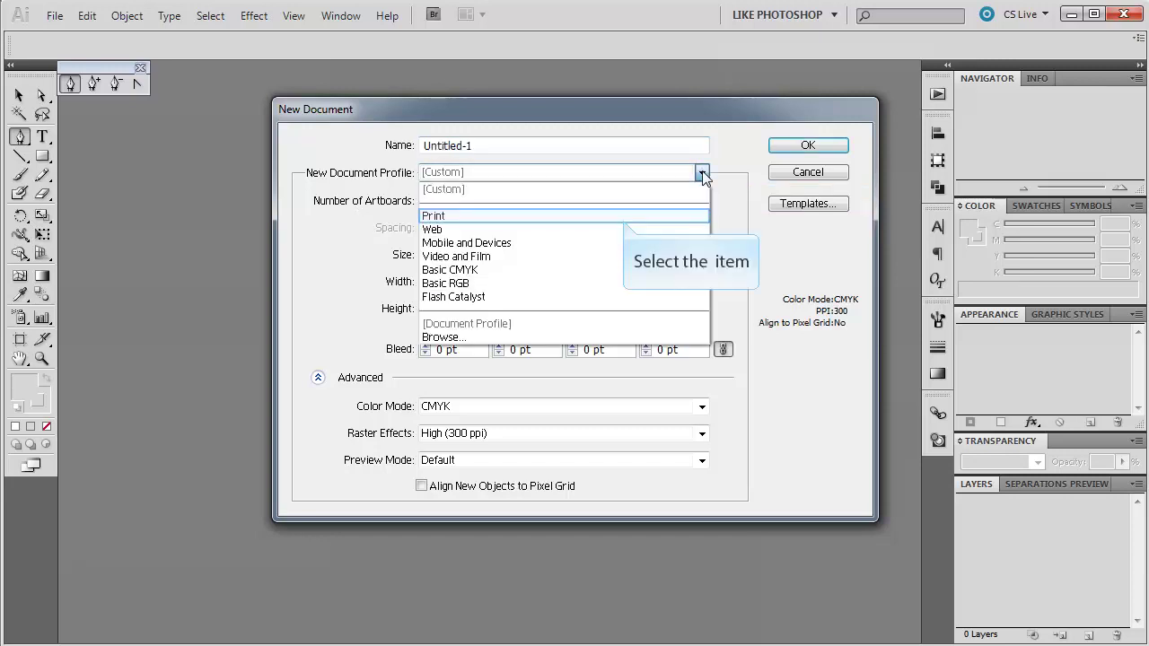
{"action": "left_click", "coordinate": [619, 216]}
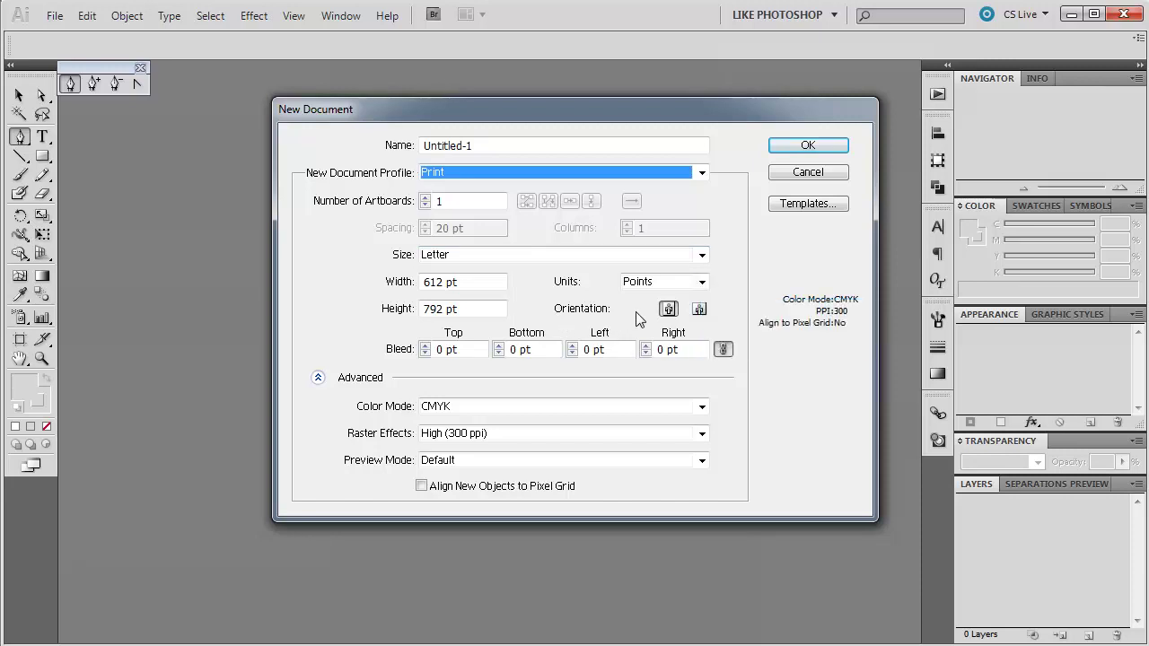
{"action": "left_click", "coordinate": [701, 284]}
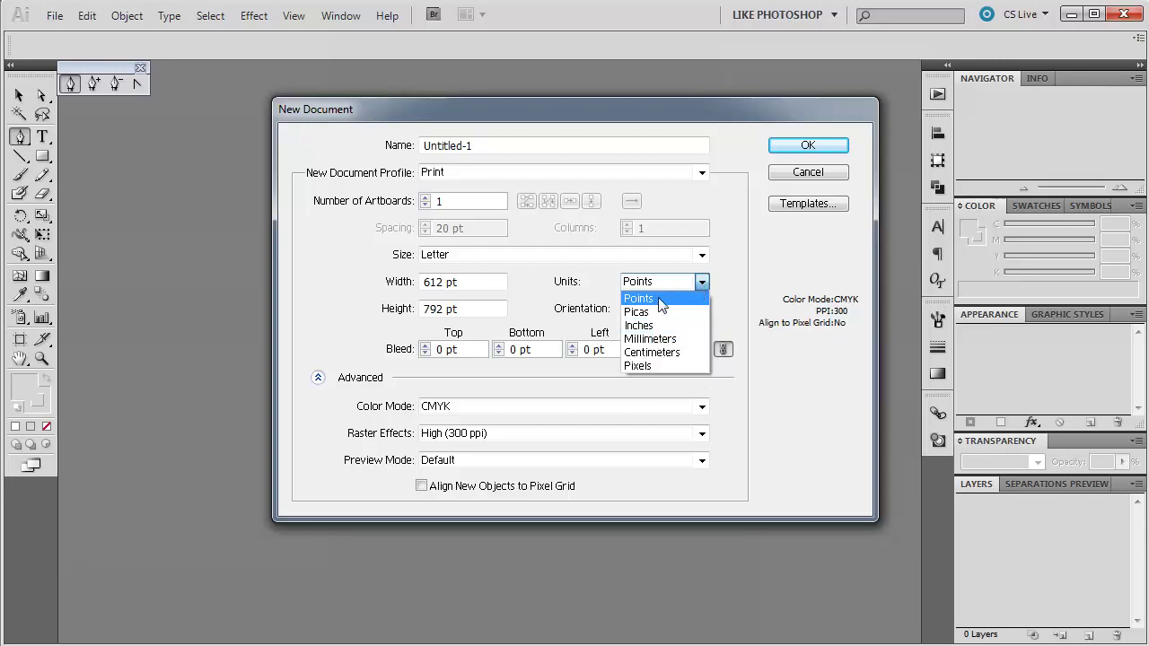
Step: After trying Inches and landscape, create the Letter document in portrait with Points units
{"action": "left_click", "coordinate": [653, 330]}
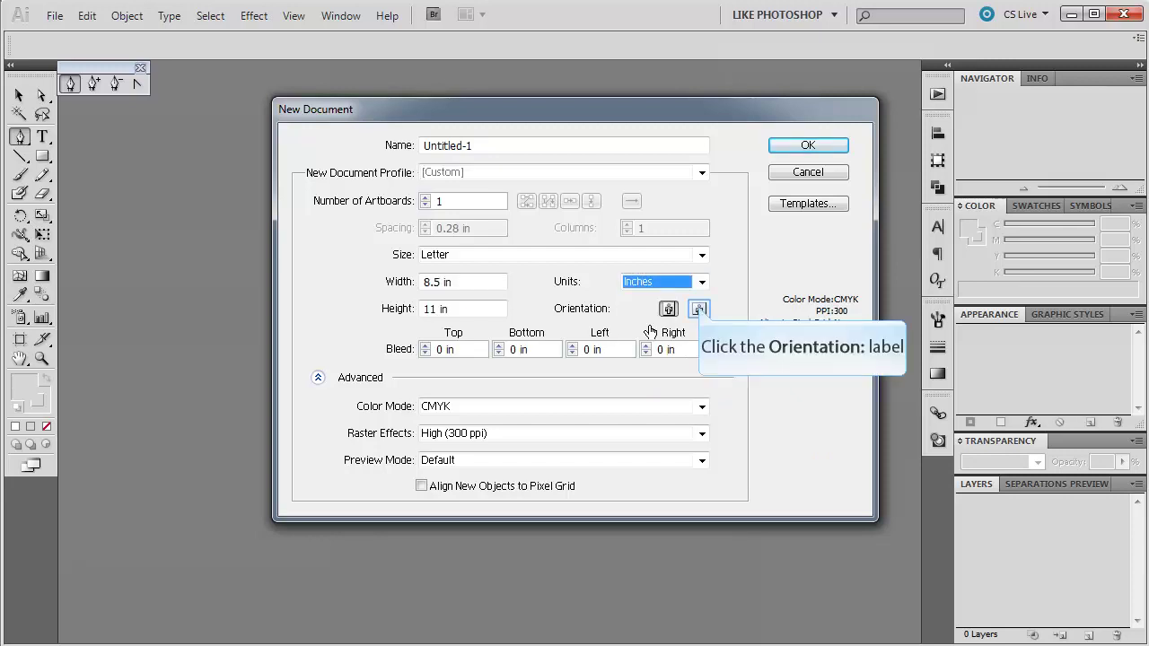
{"action": "left_click", "coordinate": [699, 311]}
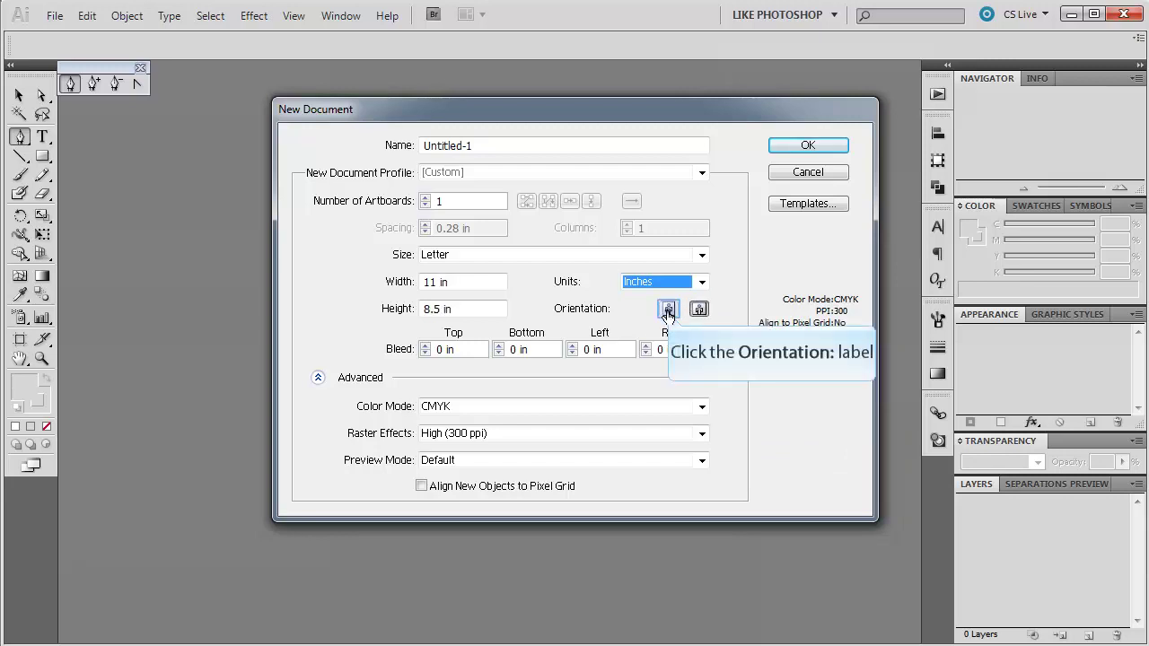
{"action": "left_click", "coordinate": [698, 309]}
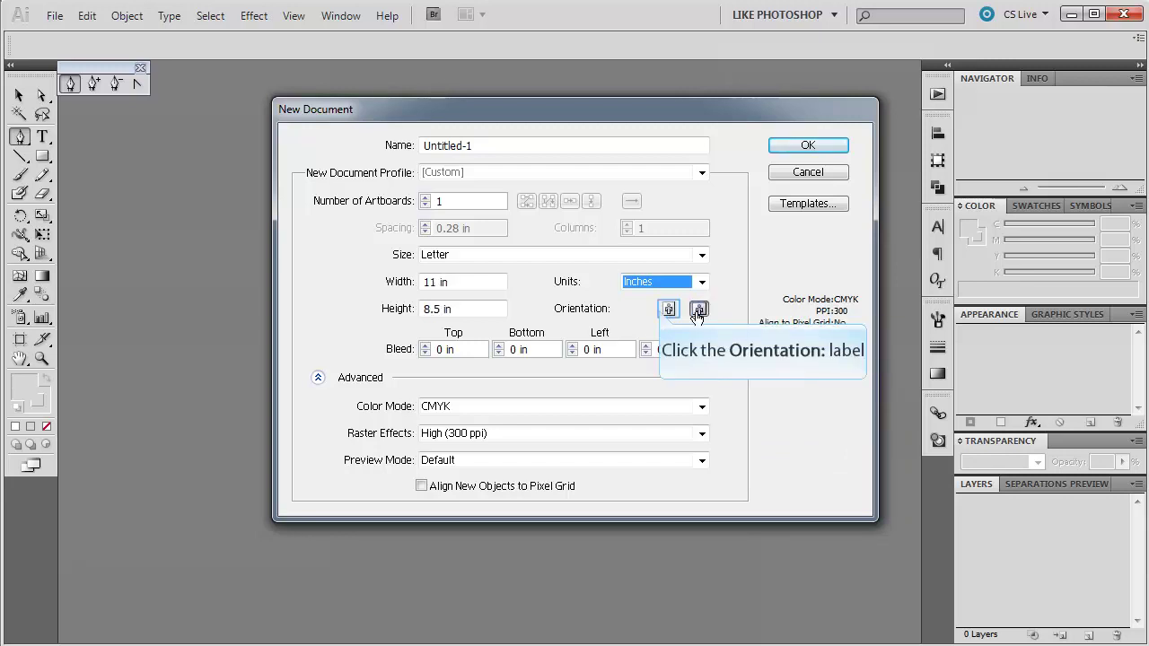
{"action": "left_click", "coordinate": [669, 308]}
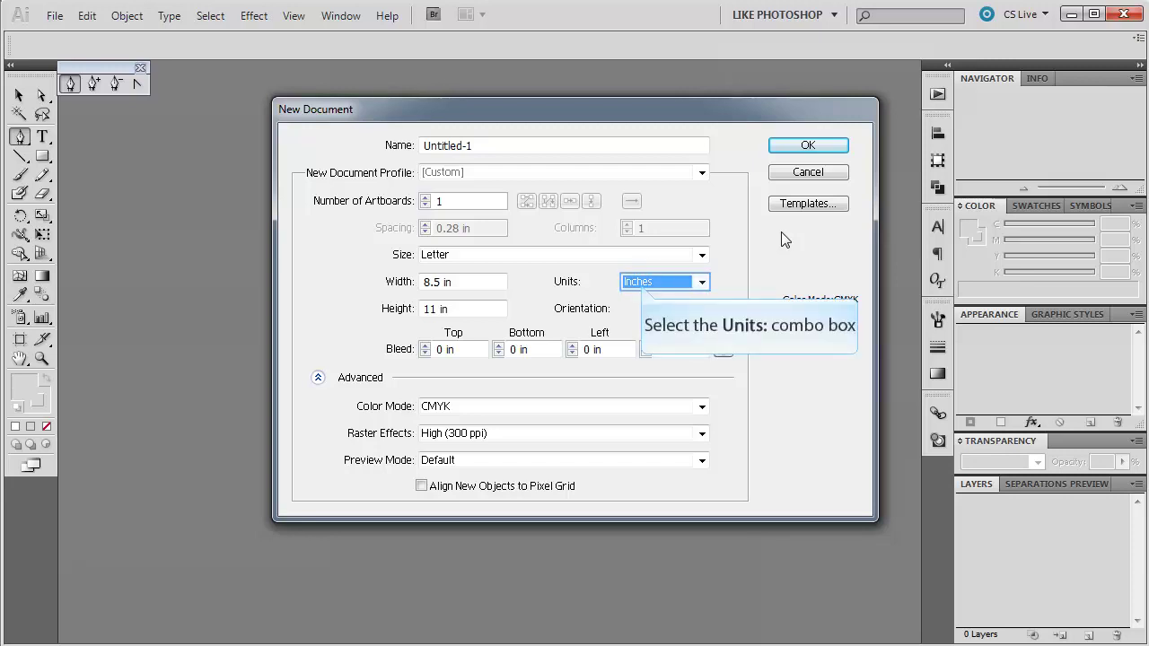
{"action": "left_click", "coordinate": [642, 284]}
{"action": "left_click", "coordinate": [644, 297]}
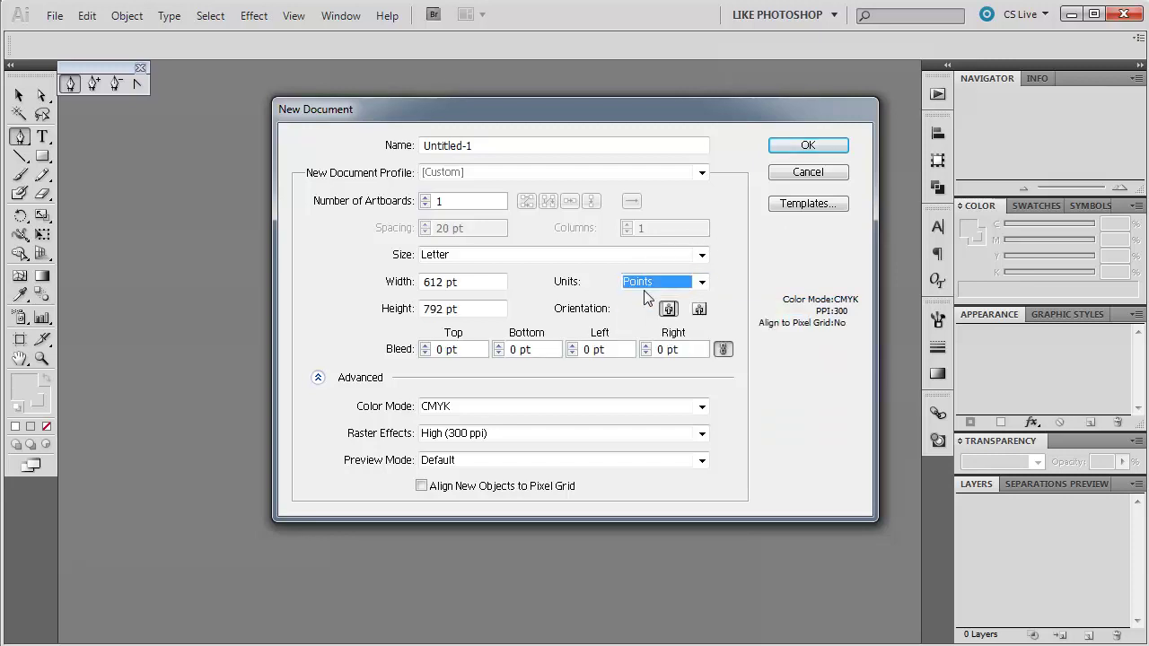
{"action": "left_click", "coordinate": [808, 145]}
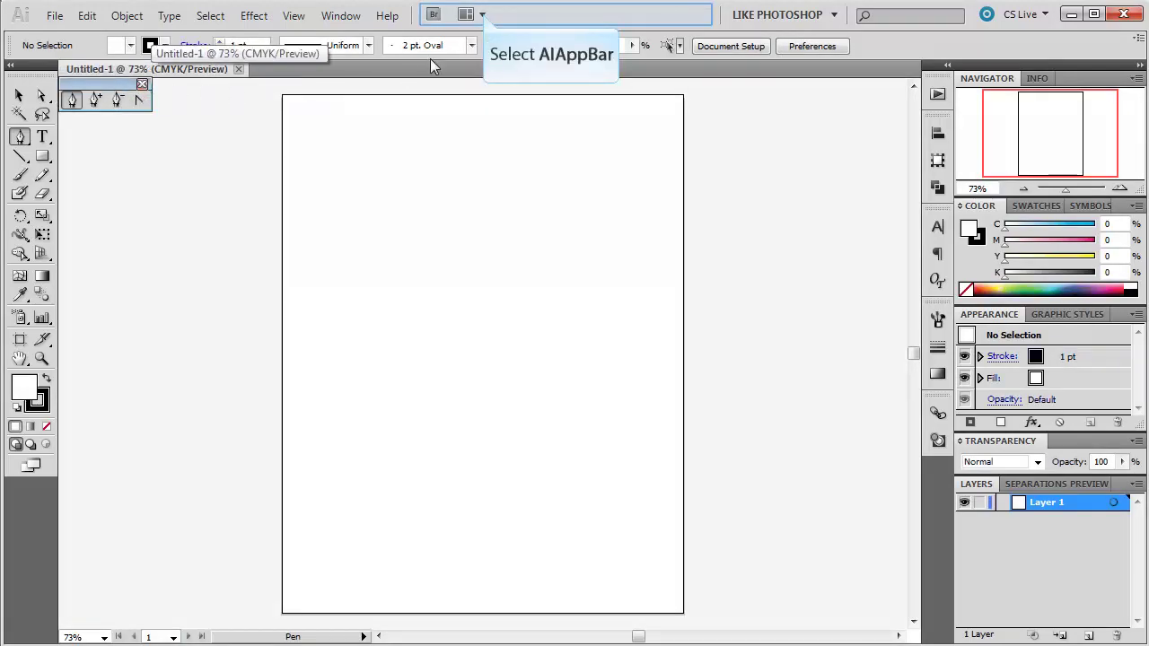
{"action": "left_click", "coordinate": [483, 15]}
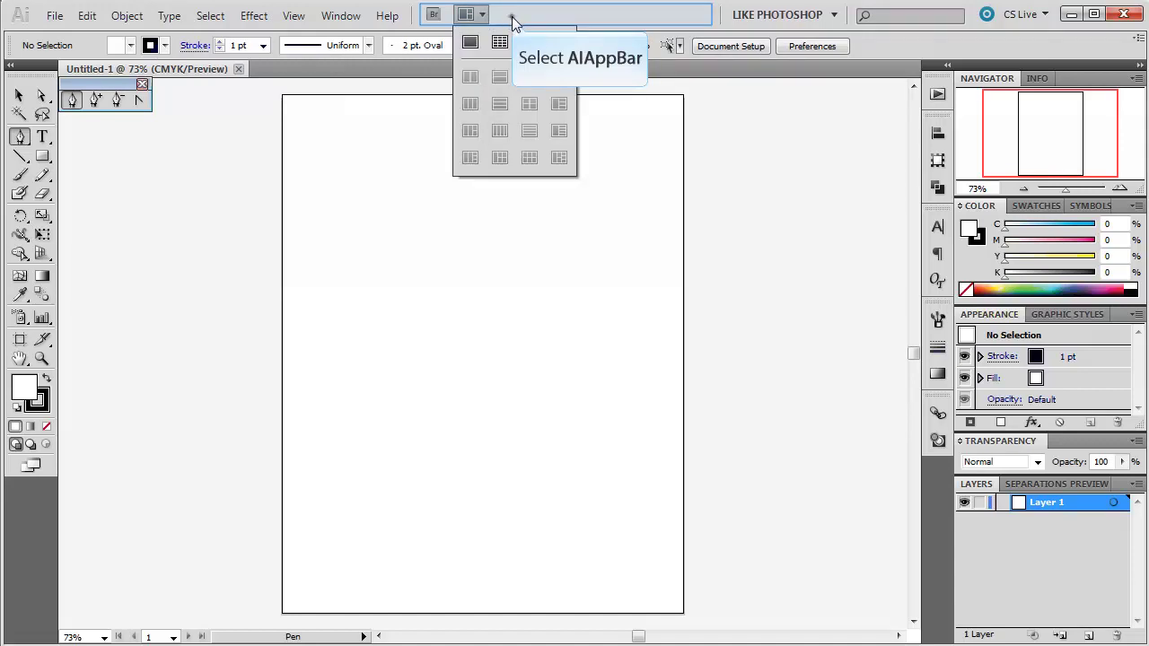
{"action": "left_click", "coordinate": [511, 16]}
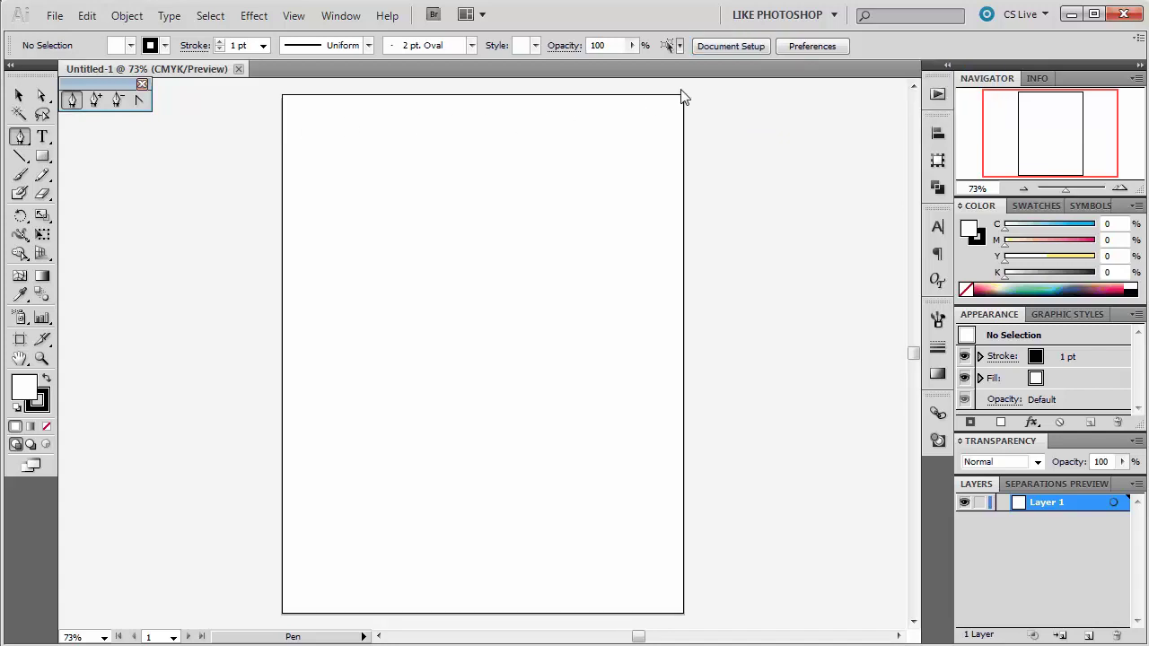
{"action": "left_click", "coordinate": [732, 50]}
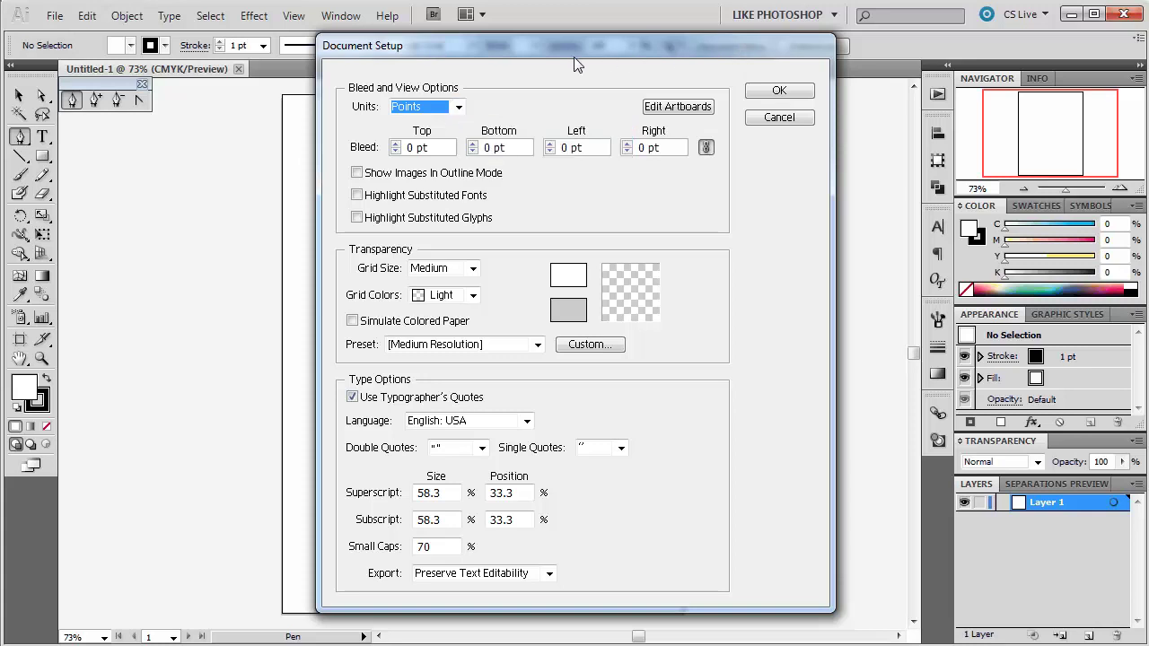
{"action": "left_click", "coordinate": [463, 110]}
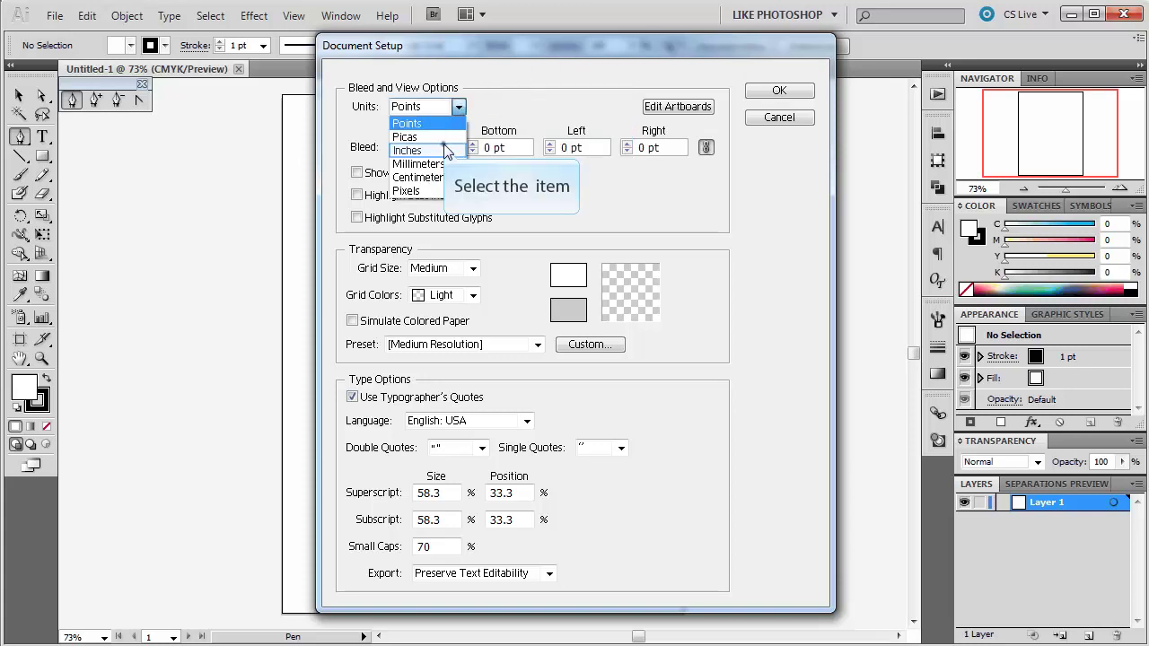
{"action": "left_click", "coordinate": [444, 149]}
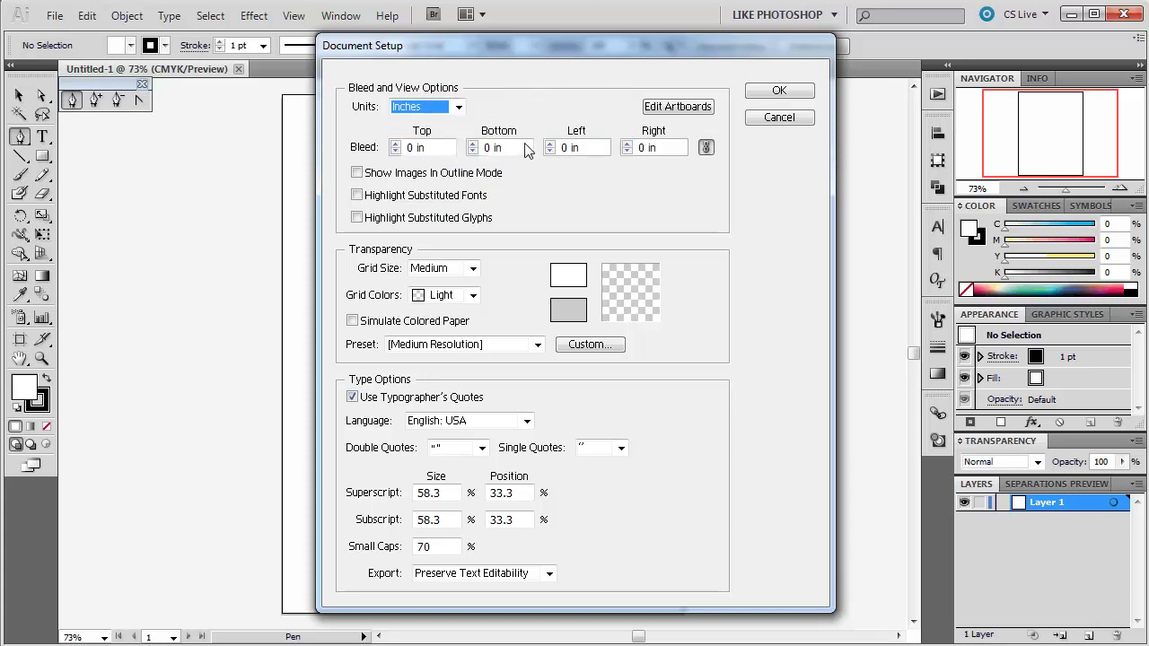
{"action": "left_click", "coordinate": [774, 118]}
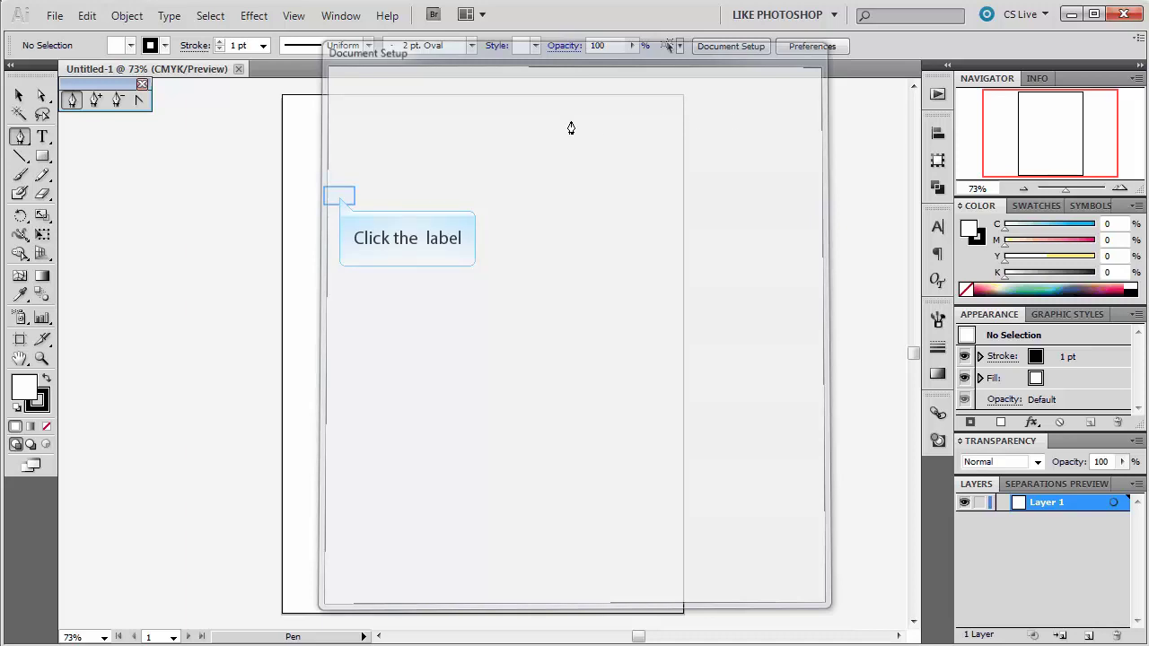
Step: Draw a four-point zigzag path with the Pen tool, then deselect it with the Selection tool
{"action": "left_click", "coordinate": [339, 195]}
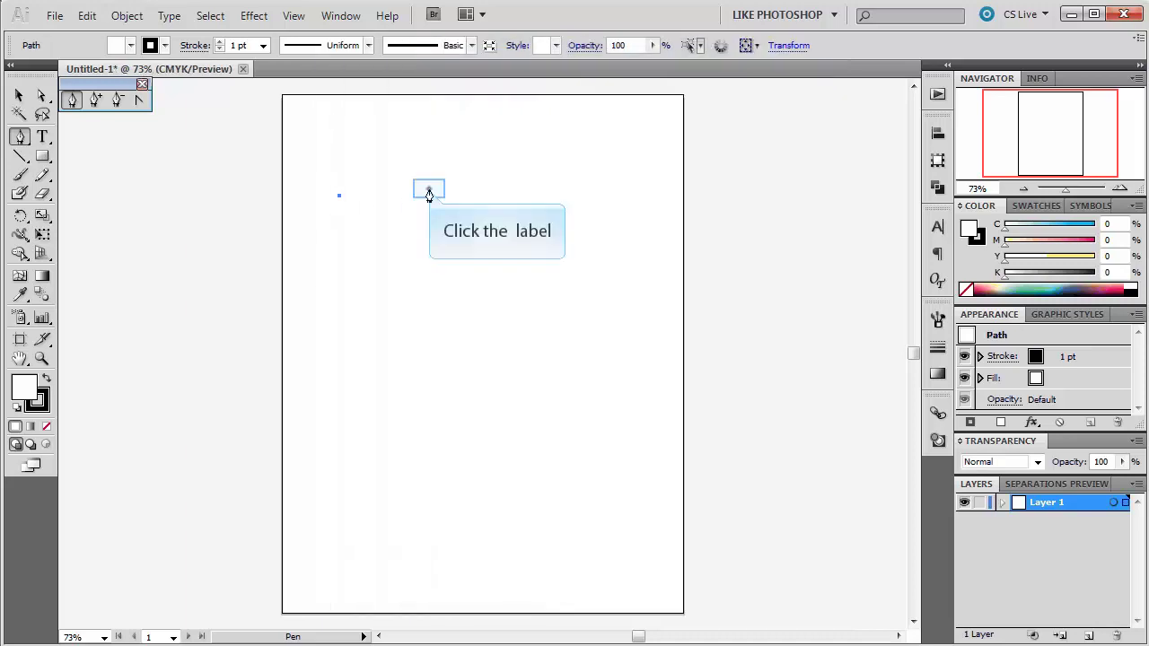
{"action": "left_click", "coordinate": [429, 189]}
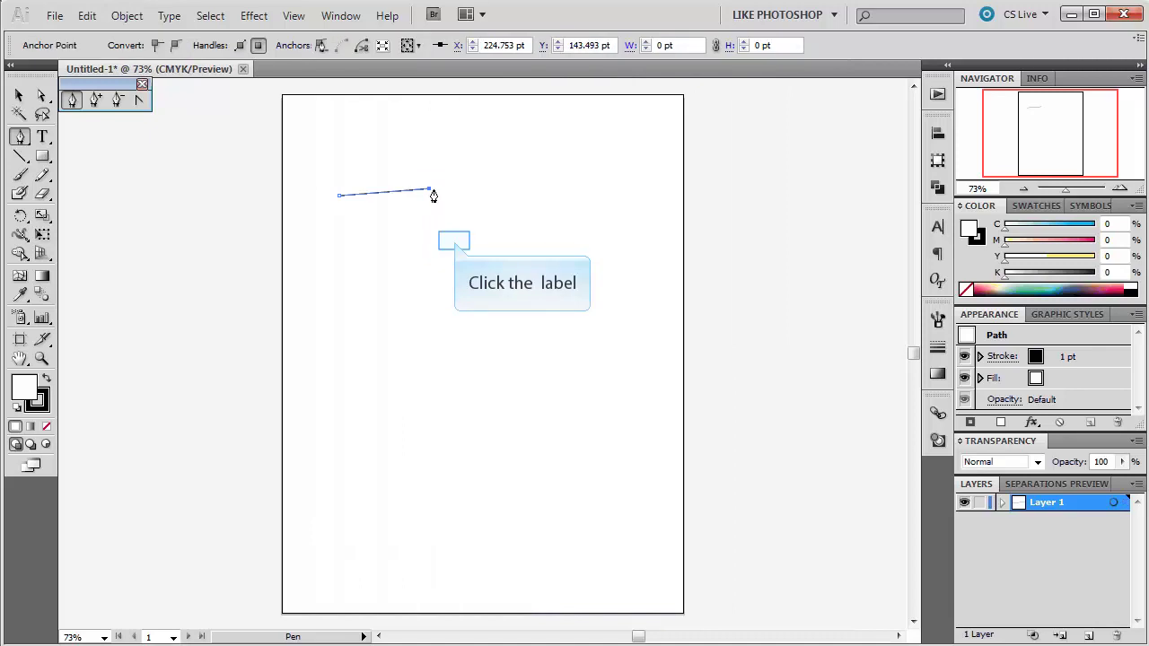
{"action": "left_click", "coordinate": [454, 239]}
{"action": "left_click", "coordinate": [524, 223]}
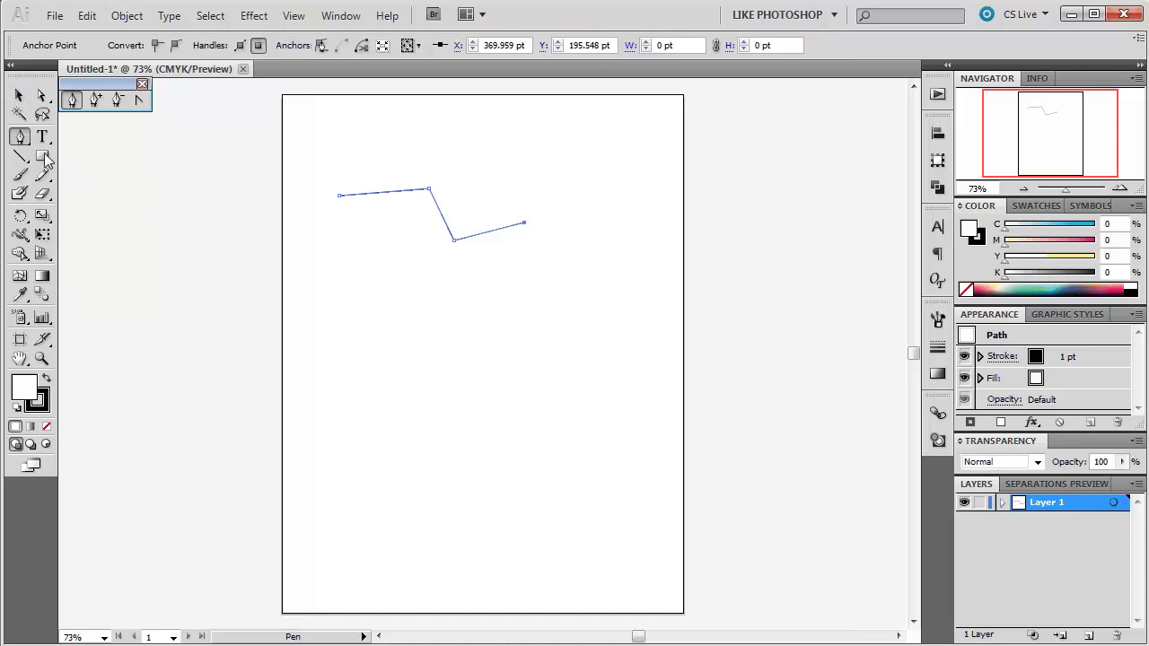
{"action": "left_click", "coordinate": [18, 99]}
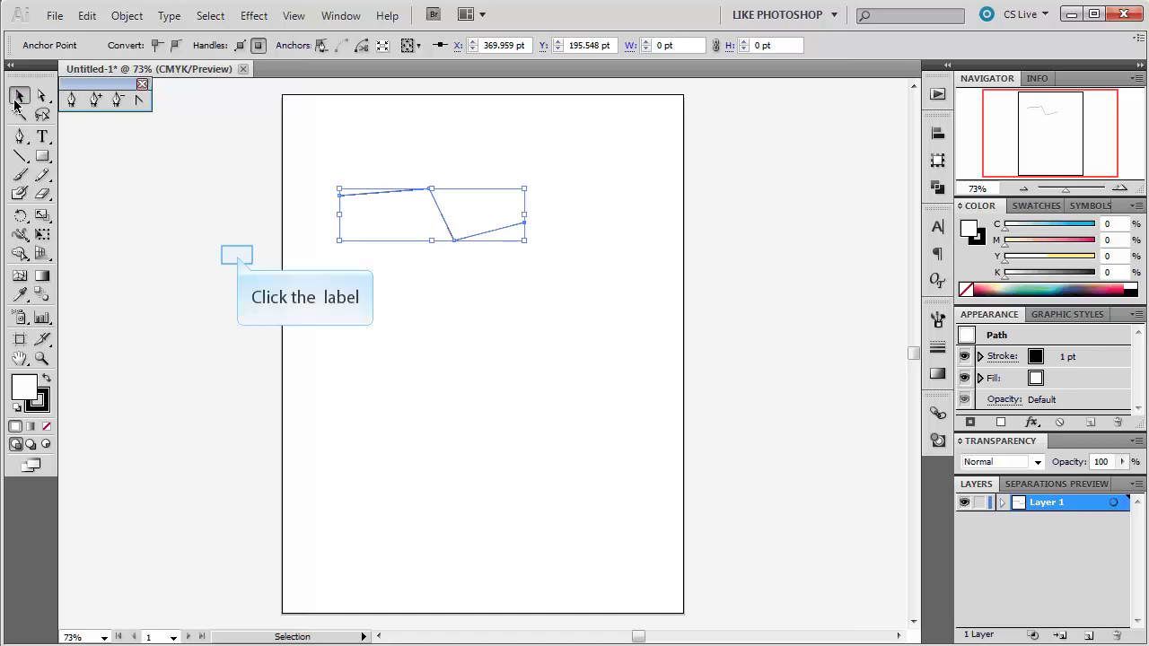
{"action": "left_click", "coordinate": [236, 251]}
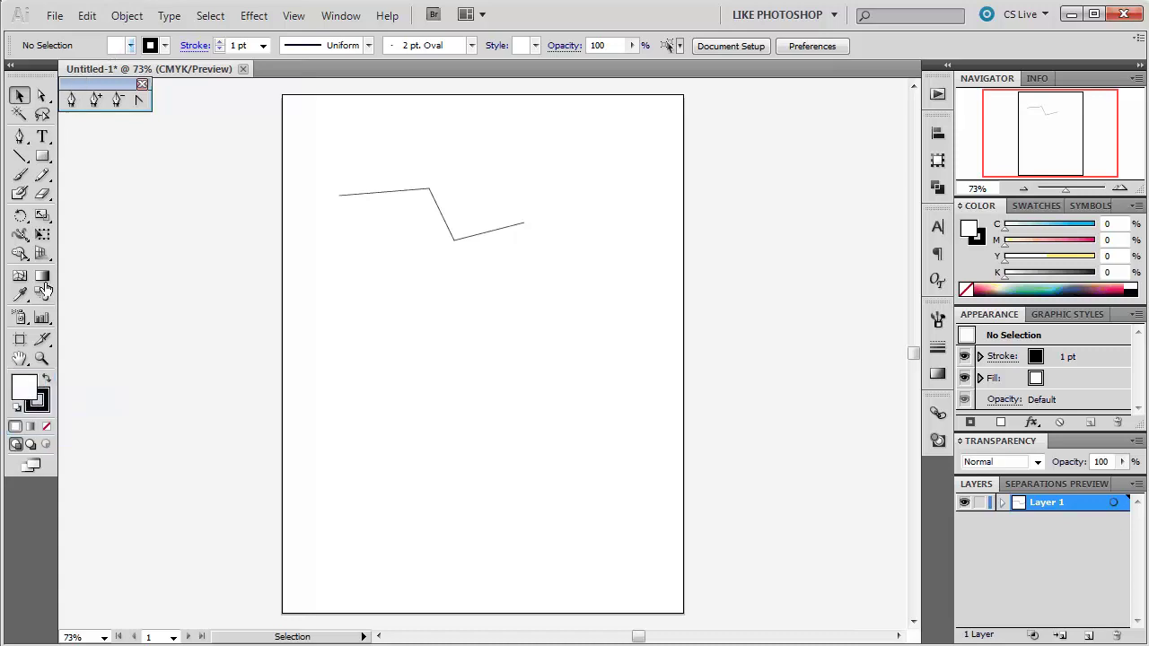
Step: Swap the default fill and stroke colours and select the zigzag path
{"action": "left_click", "coordinate": [46, 380]}
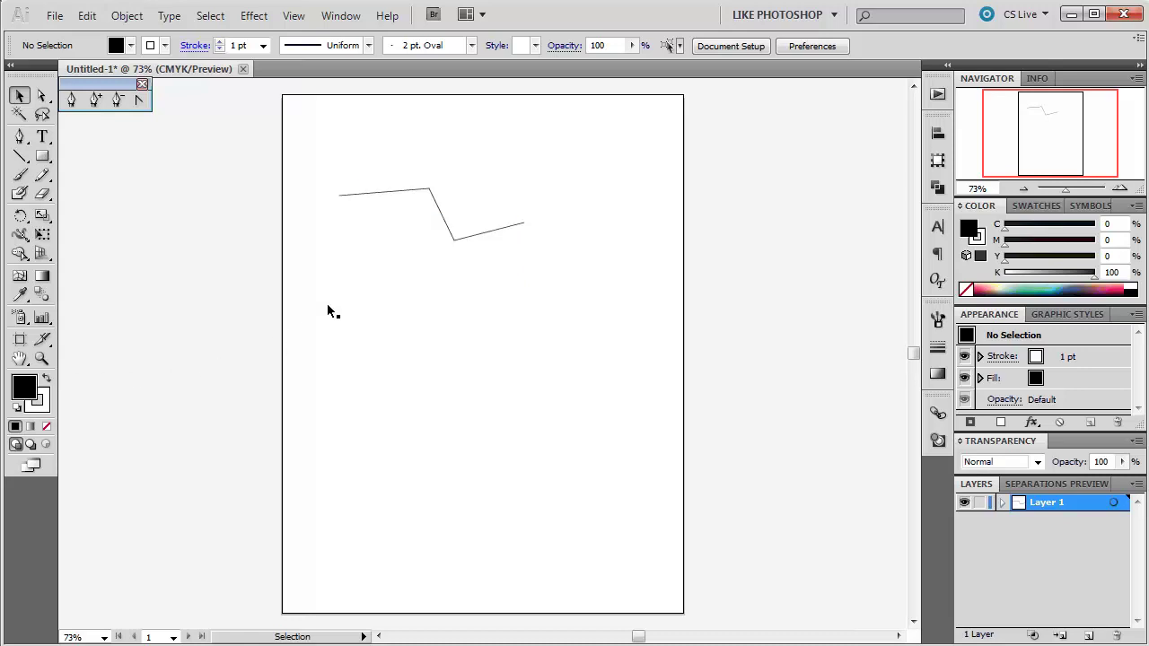
{"action": "left_click", "coordinate": [374, 200]}
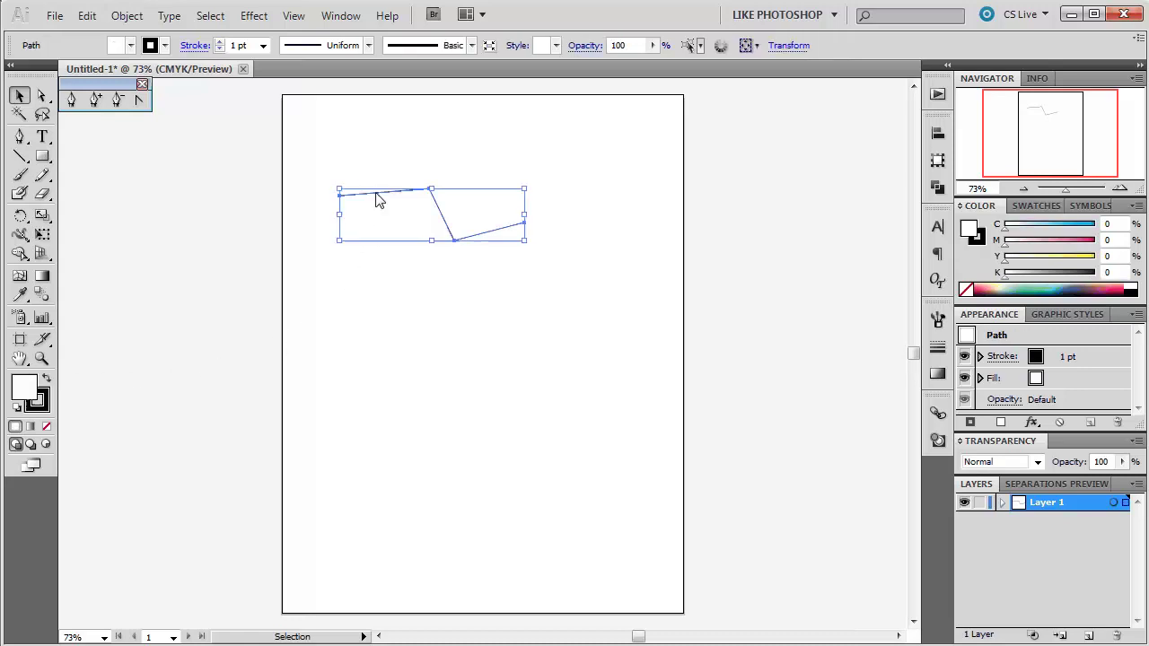
Step: Fill the zigzag with the green swatch (C75 M0 Y75 K0), then reselect it for another fill
{"action": "left_click", "coordinate": [130, 46]}
{"action": "left_click", "coordinate": [95, 78]}
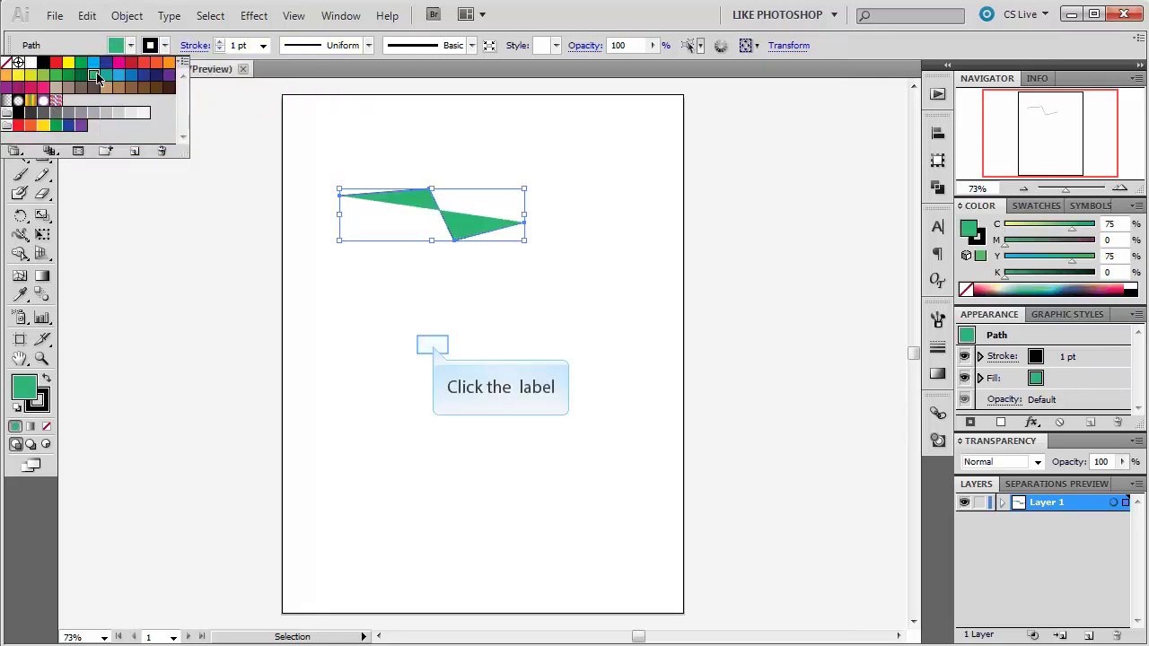
{"action": "left_click", "coordinate": [433, 349]}
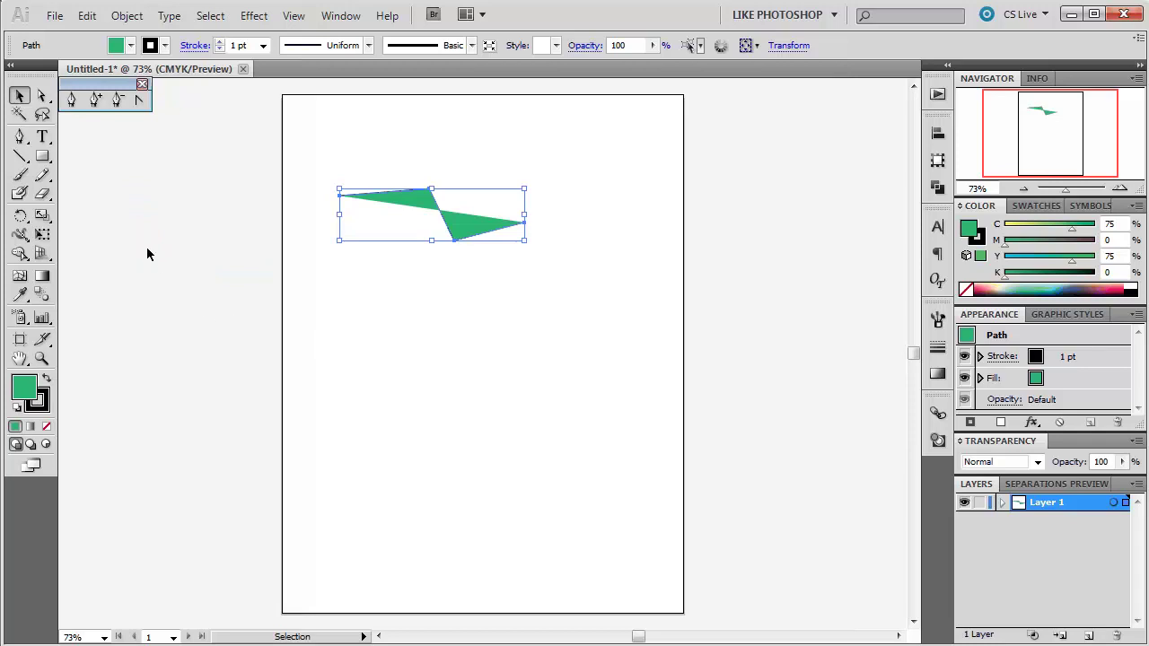
{"action": "left_click", "coordinate": [138, 207]}
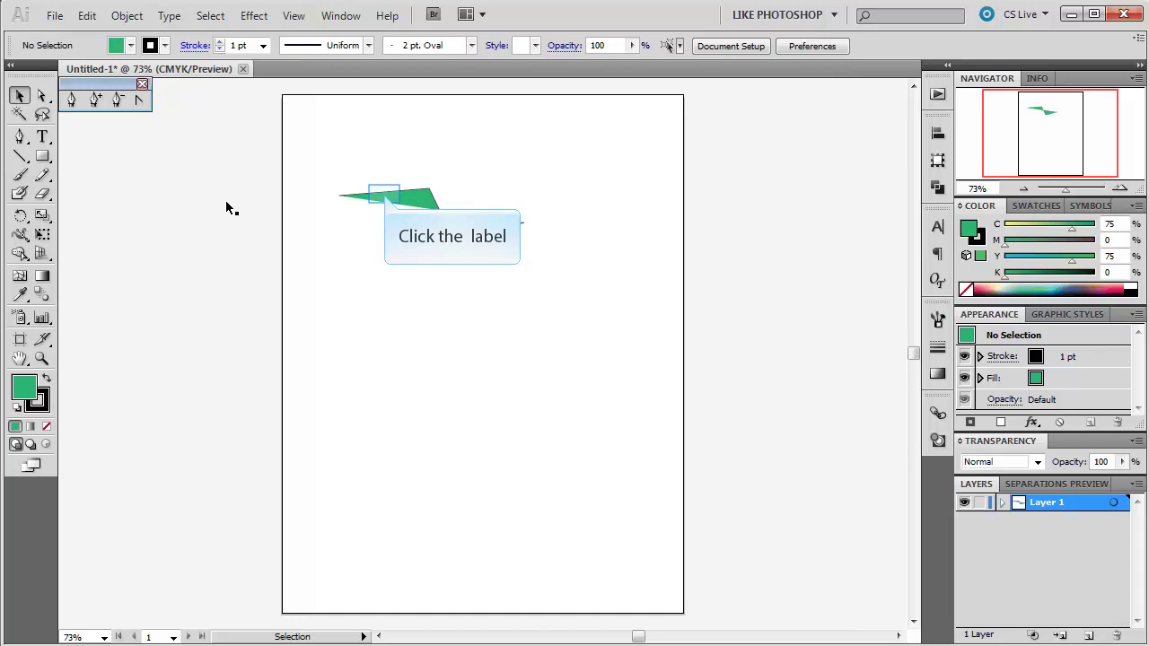
{"action": "left_click", "coordinate": [386, 199]}
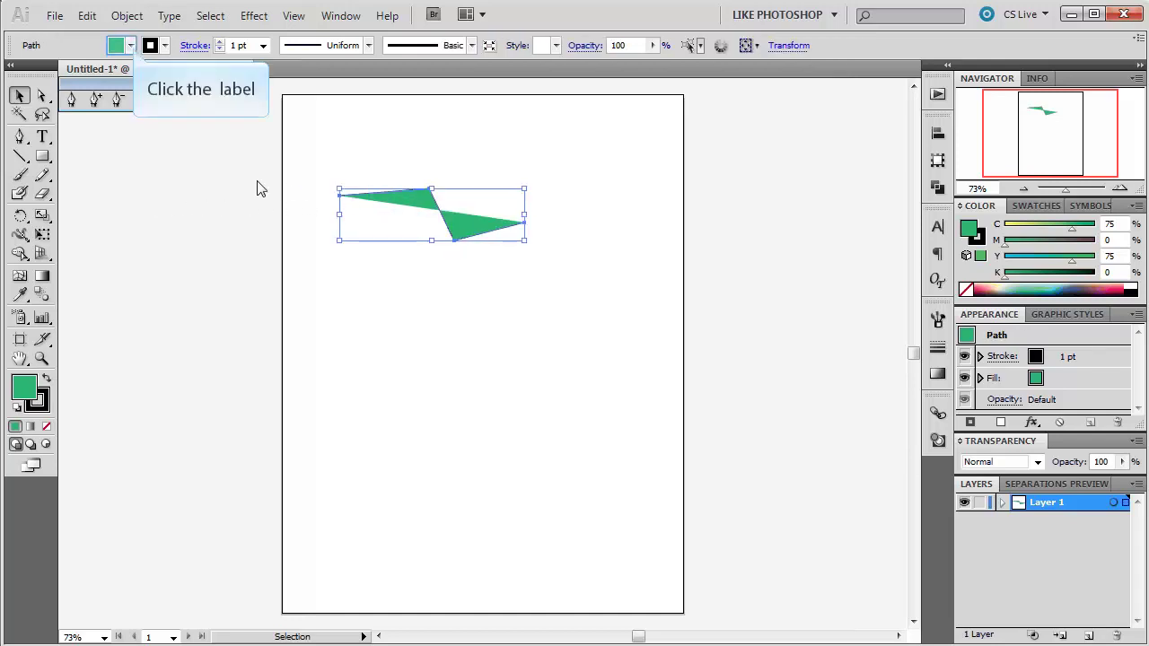
{"action": "left_click", "coordinate": [130, 45]}
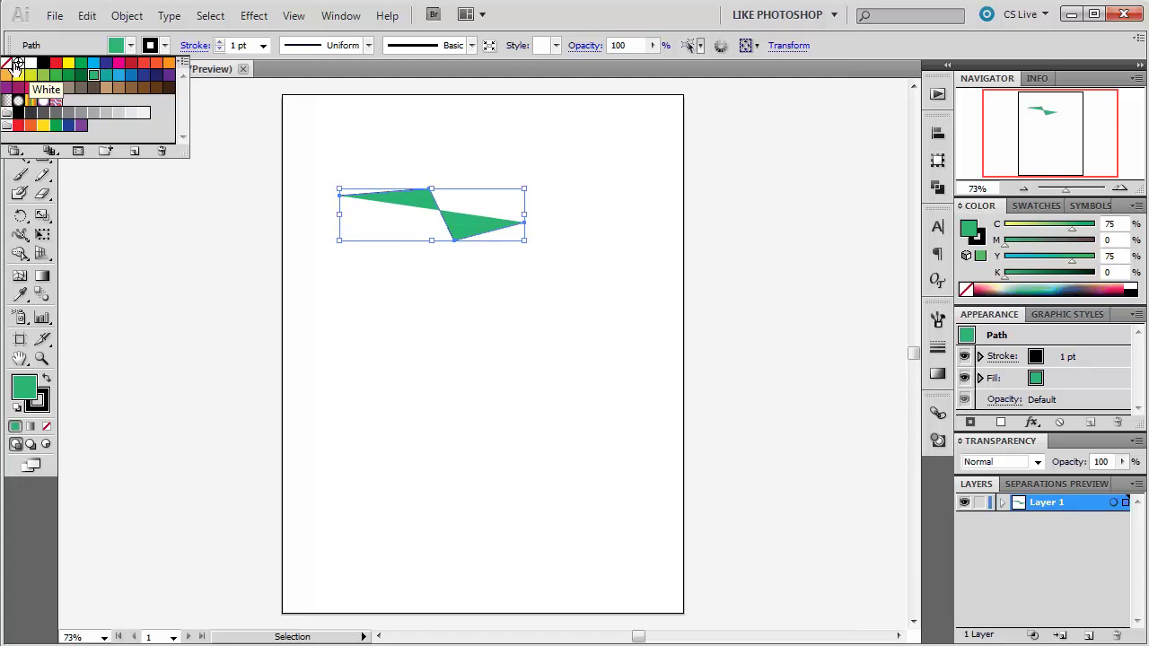
Step: Set the zigzag's fill to None and drag it left past the artboard edge
{"action": "left_click", "coordinate": [7, 62]}
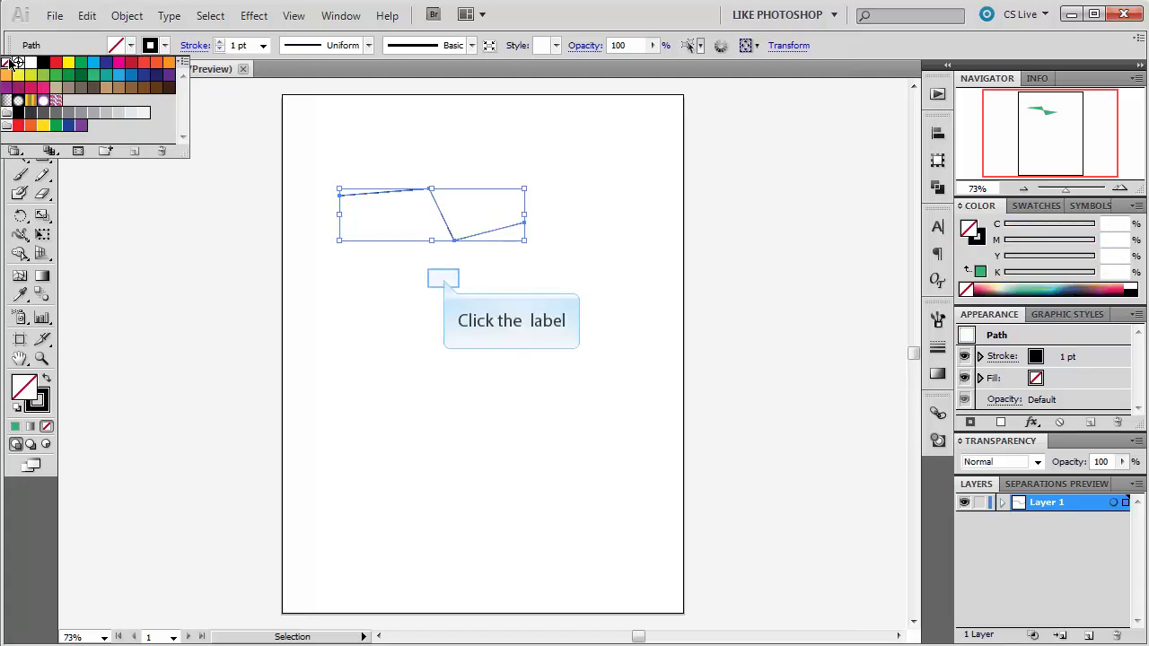
{"action": "left_click", "coordinate": [284, 276]}
{"action": "left_click", "coordinate": [401, 195]}
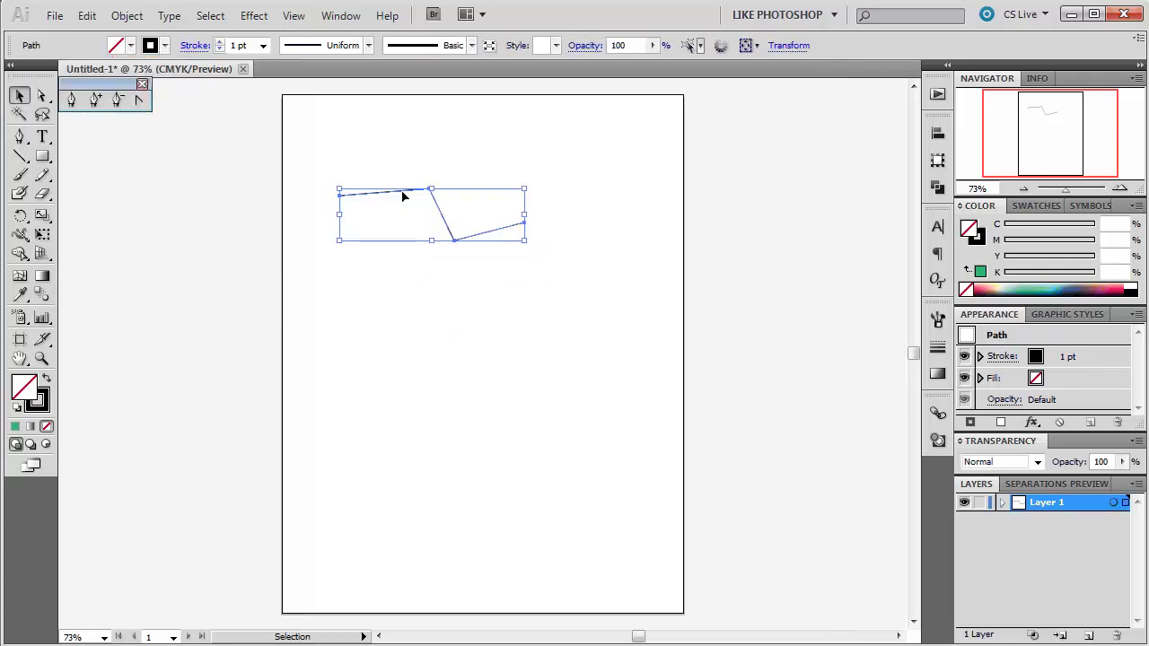
{"action": "left_click_drag", "start_coordinate": [402, 195], "coordinate": [279, 224]}
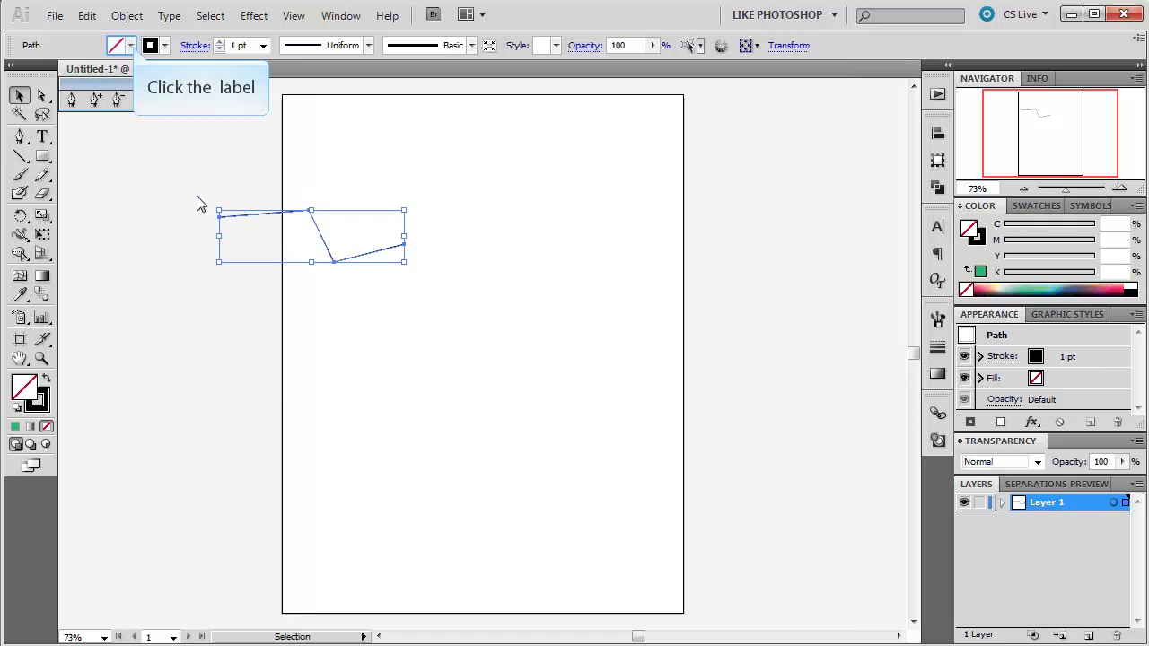
Step: Fill the zigzag with the yellow swatch (C20 M0 Y100 K0)
{"action": "left_click", "coordinate": [131, 45]}
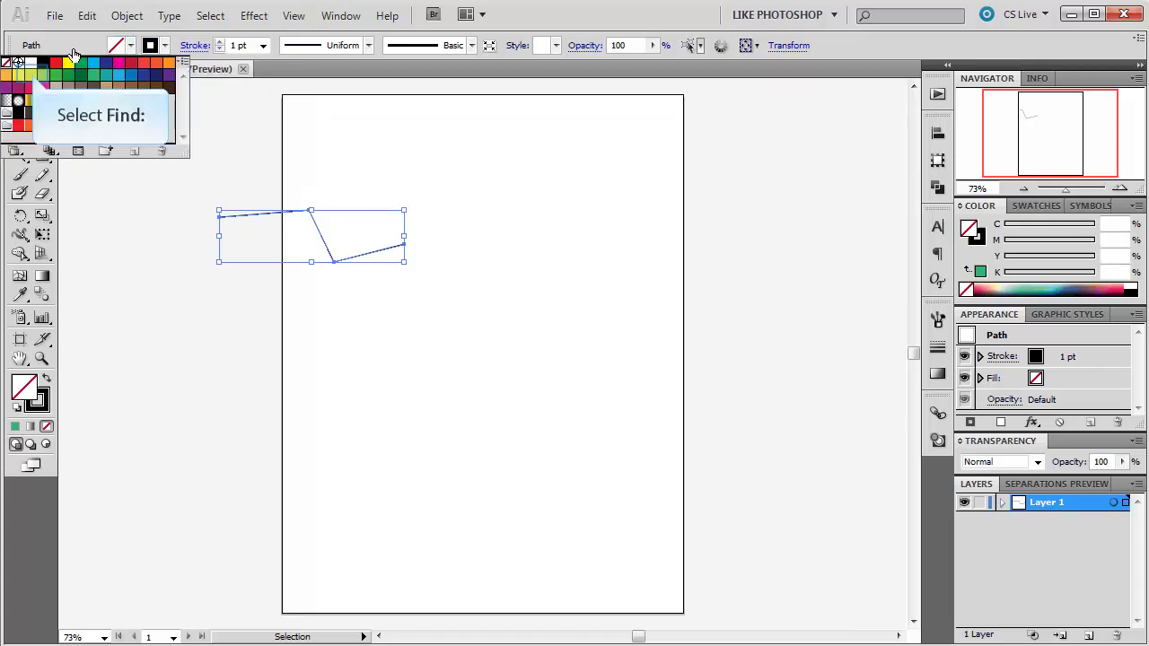
{"action": "left_click", "coordinate": [31, 77]}
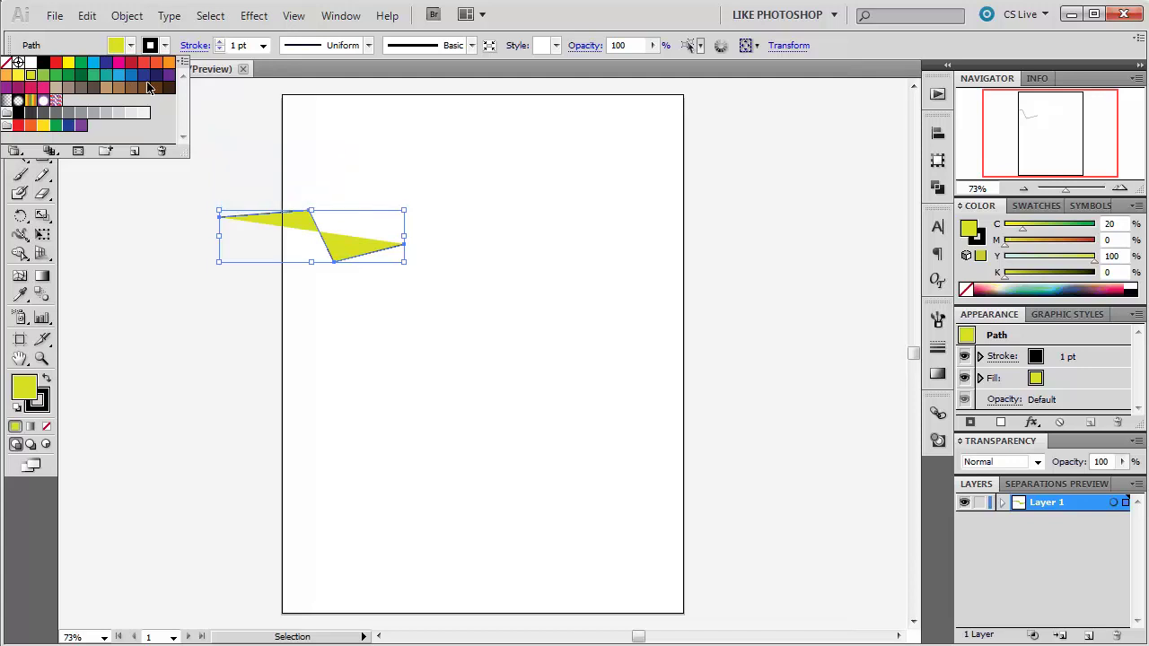
{"action": "left_click", "coordinate": [222, 146]}
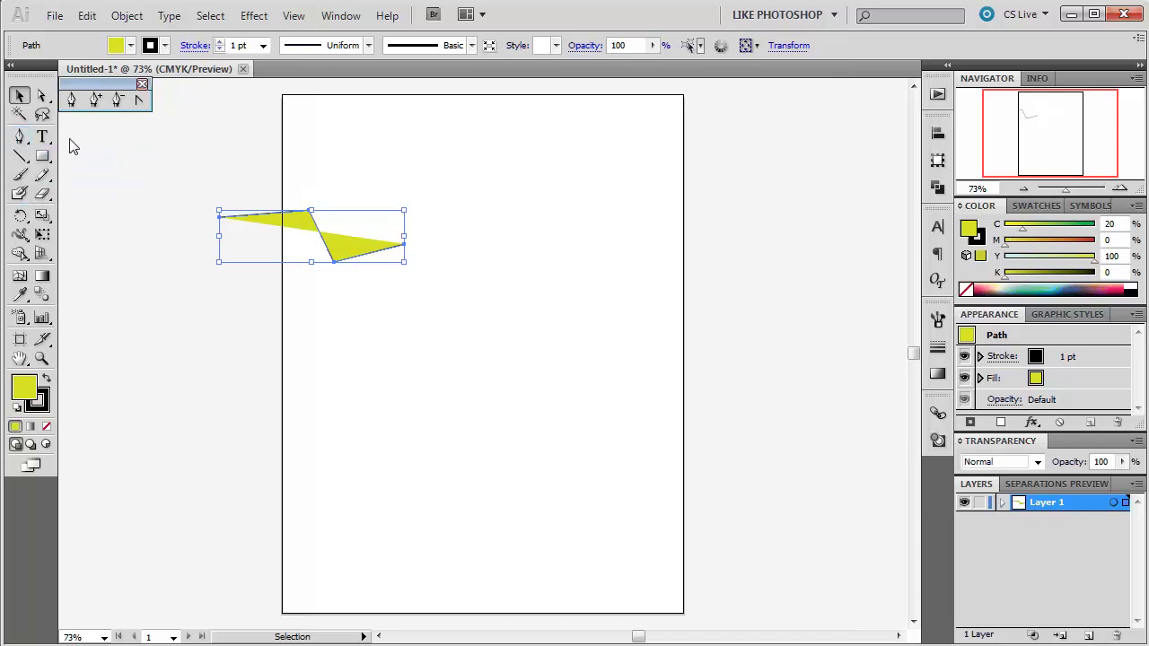
{"action": "left_click", "coordinate": [20, 138]}
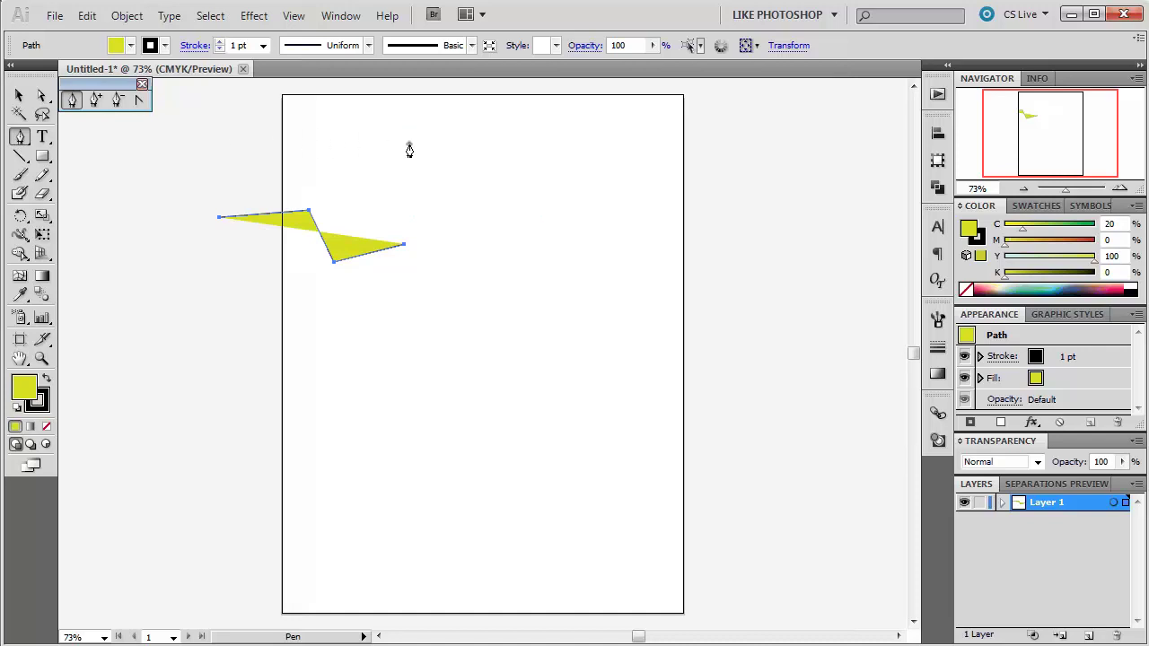
Step: Draw a closed curved Pen shape near the artboard top, right of the zigzag
{"action": "left_click", "coordinate": [408, 144]}
{"action": "left_click", "coordinate": [491, 181]}
{"action": "left_click_drag", "start_coordinate": [492, 188], "coordinate": [574, 251]}
{"action": "left_click", "coordinate": [532, 250]}
{"action": "left_click_drag", "start_coordinate": [629, 213], "coordinate": [632, 192]}
{"action": "left_click_drag", "start_coordinate": [601, 126], "coordinate": [512, 108]}
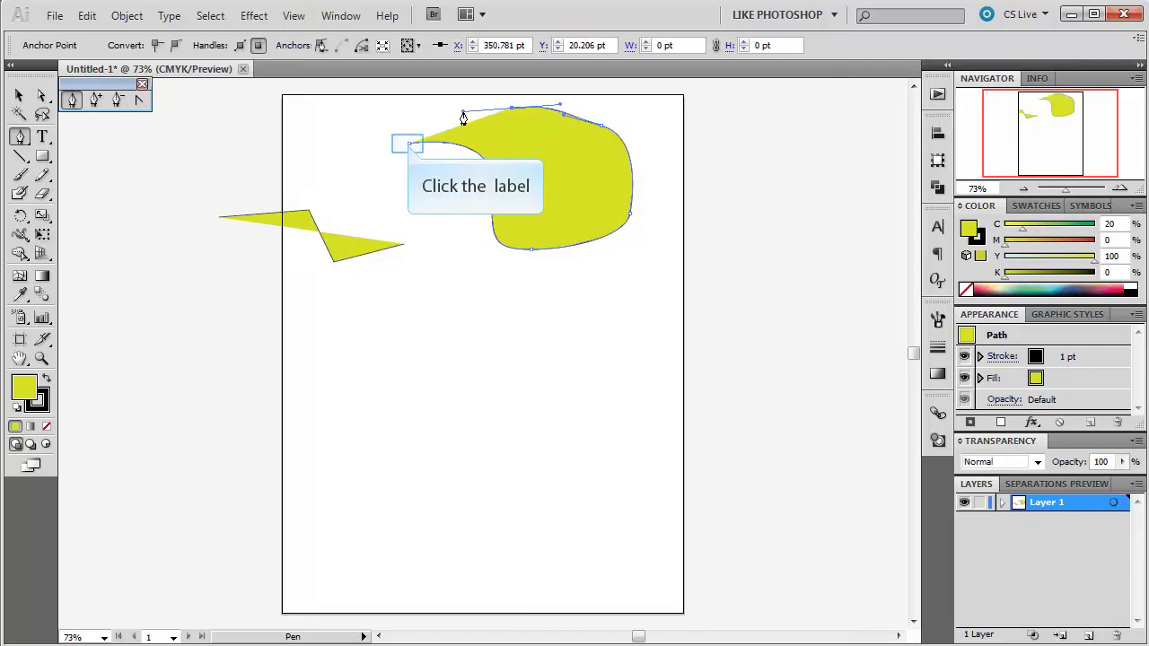
{"action": "left_click", "coordinate": [407, 145]}
{"action": "key", "text": "v"}
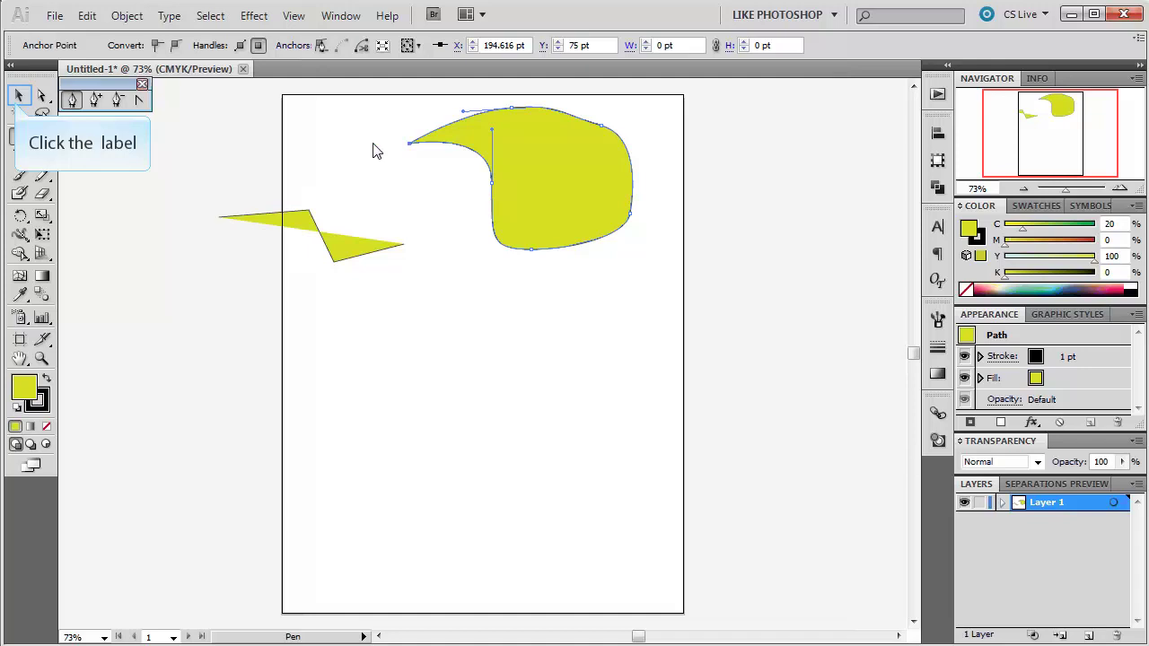
Step: Select the curvy shape and give its stroke a brown swatch
{"action": "left_click", "coordinate": [19, 95]}
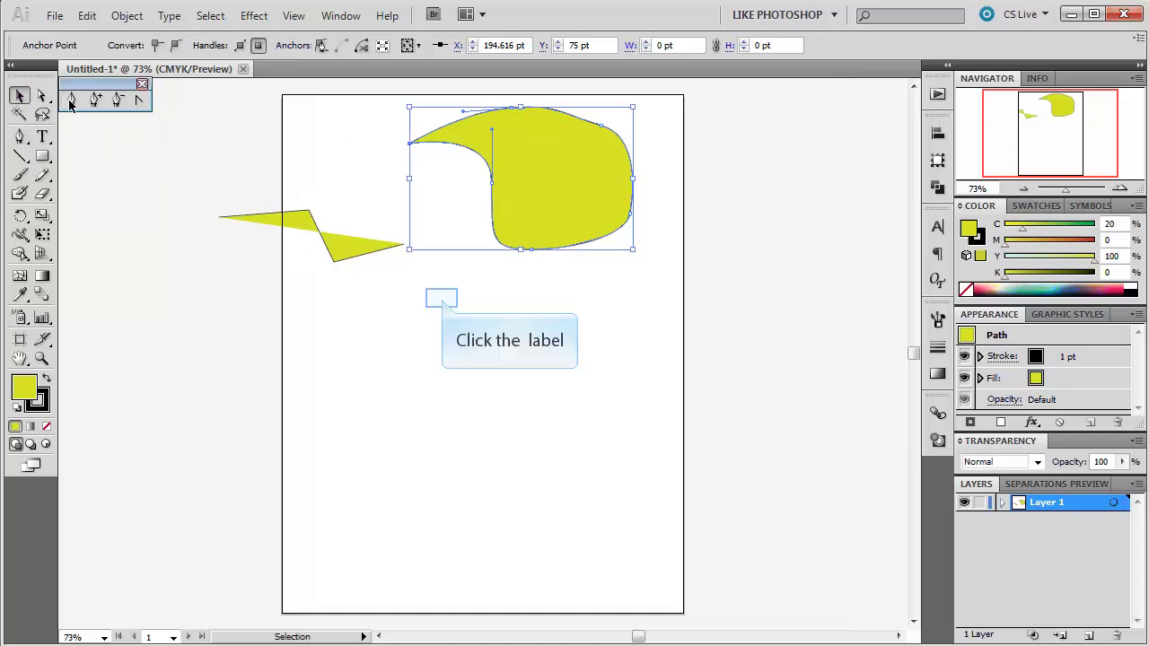
{"action": "left_click", "coordinate": [447, 297]}
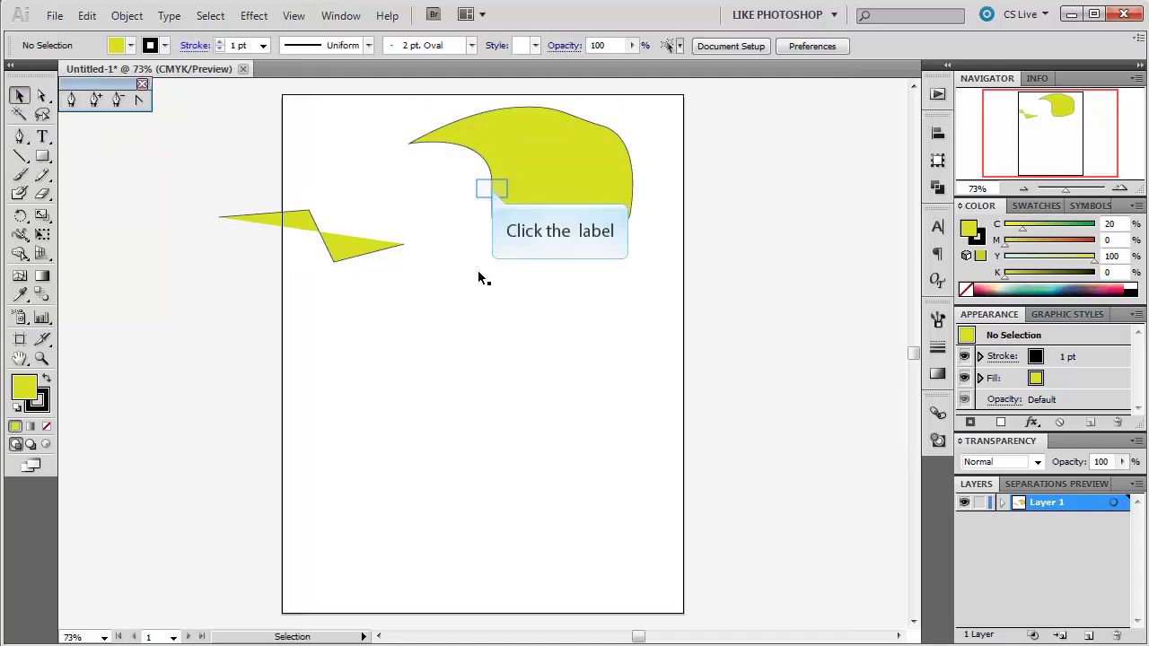
{"action": "left_click", "coordinate": [491, 188]}
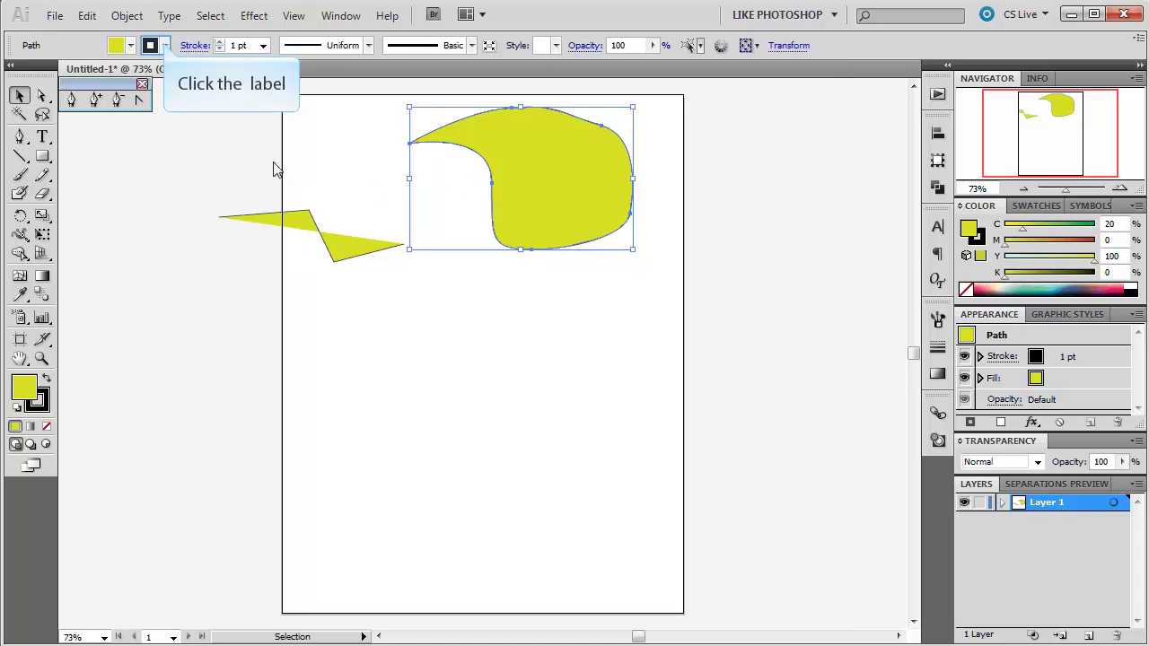
{"action": "left_click", "coordinate": [164, 44]}
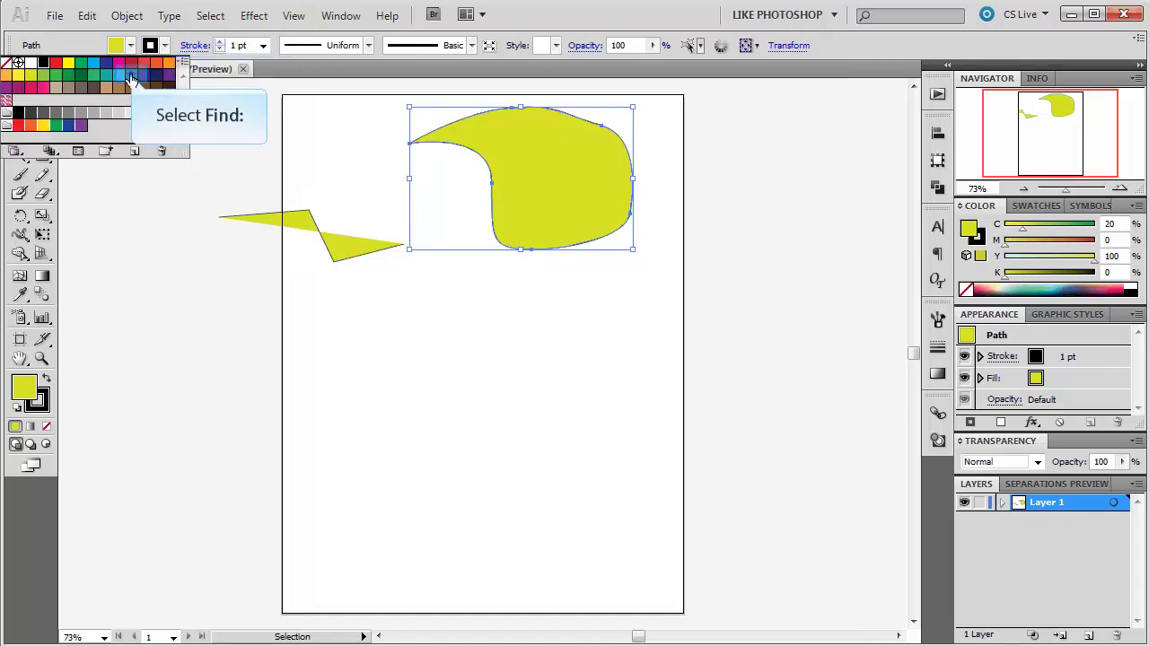
{"action": "left_click", "coordinate": [131, 79]}
{"action": "left_click", "coordinate": [247, 139]}
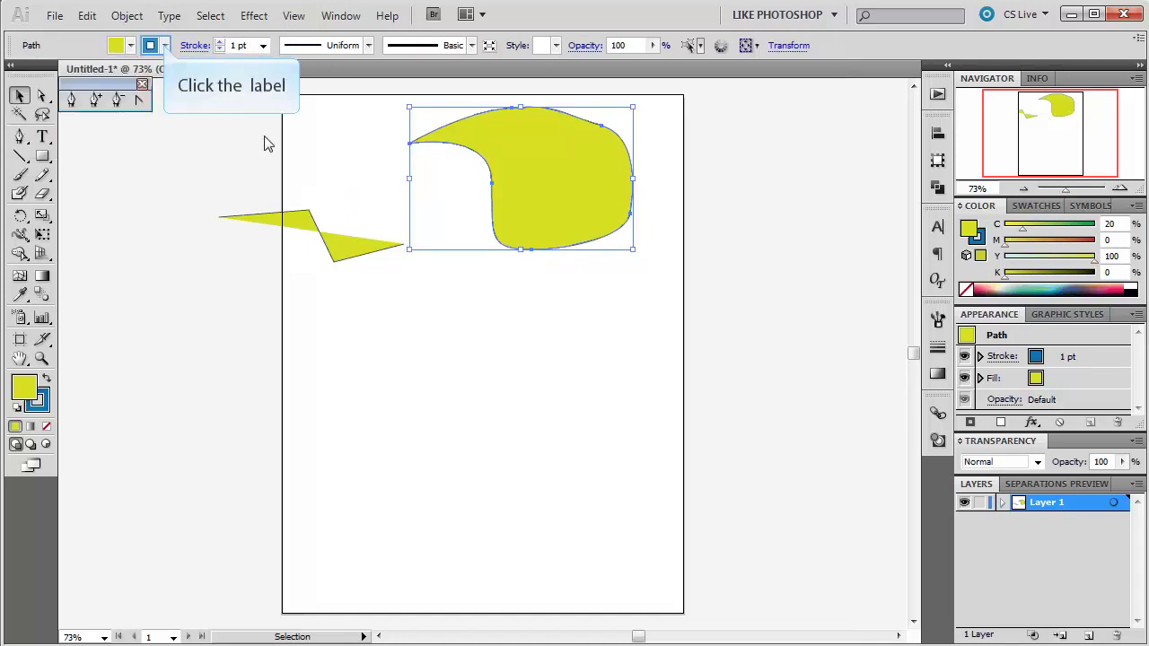
{"action": "left_click", "coordinate": [164, 45]}
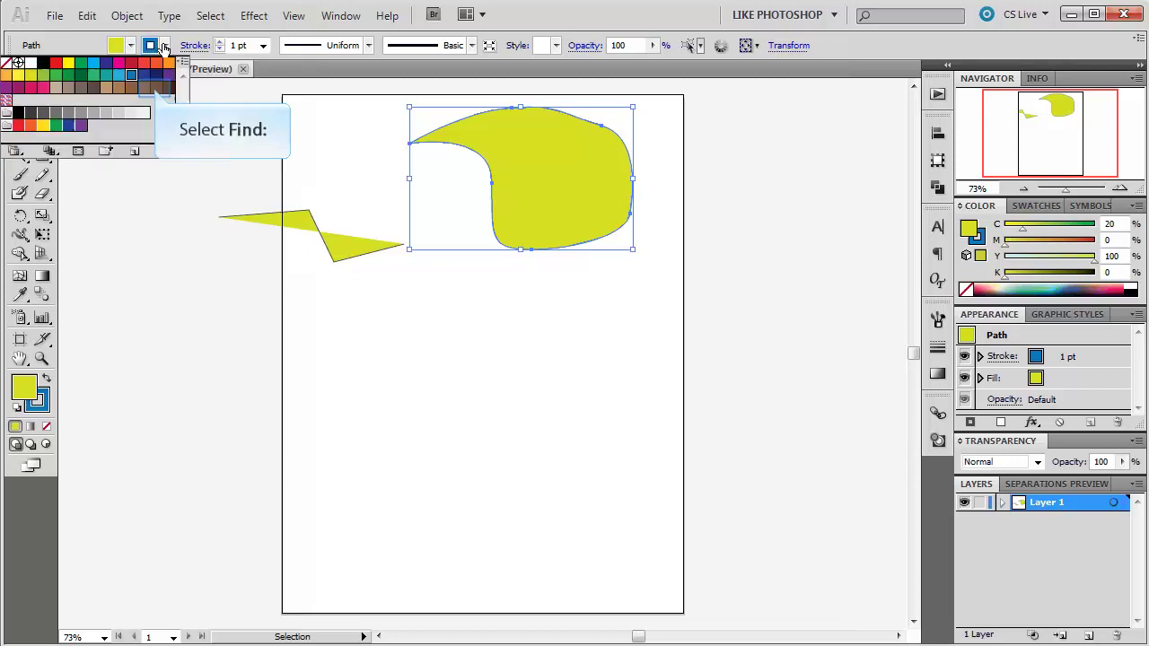
{"action": "left_click", "coordinate": [154, 91]}
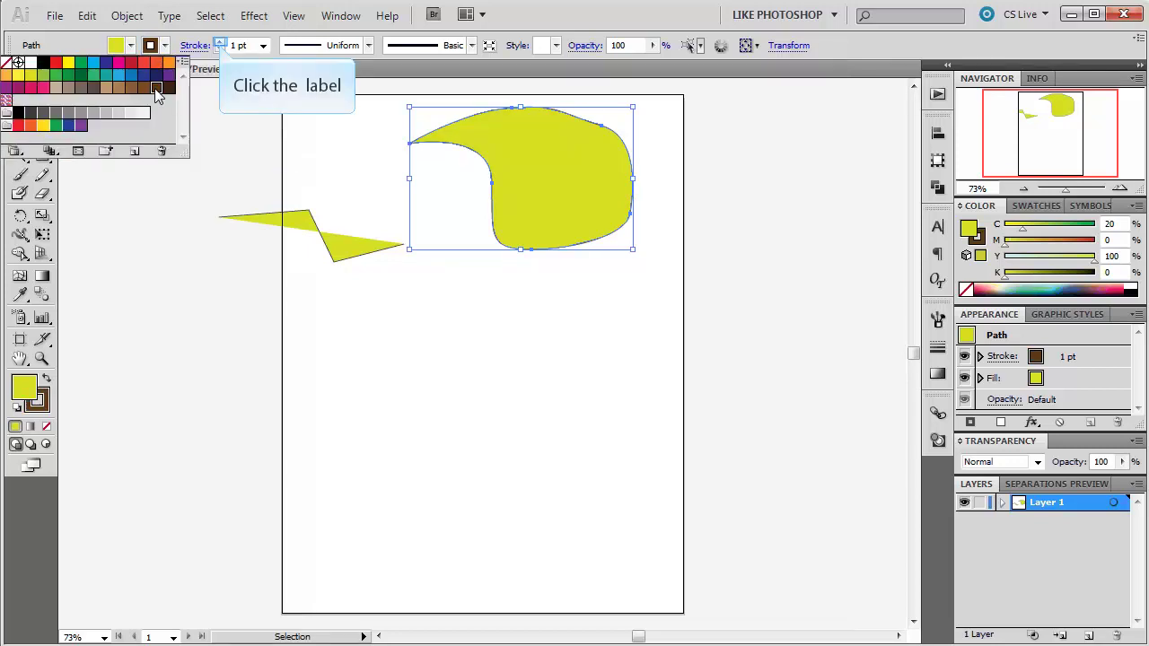
Step: Raise the shape's stroke weight to 8 pt and deselect it
{"action": "left_click", "coordinate": [220, 43]}
{"action": "left_click", "coordinate": [220, 43]}
{"action": "left_click", "coordinate": [220, 43]}
{"action": "left_click", "coordinate": [220, 43]}
{"action": "left_click", "coordinate": [220, 43]}
{"action": "left_click", "coordinate": [220, 43]}
{"action": "left_click", "coordinate": [220, 43]}
{"action": "left_click", "coordinate": [179, 161]}
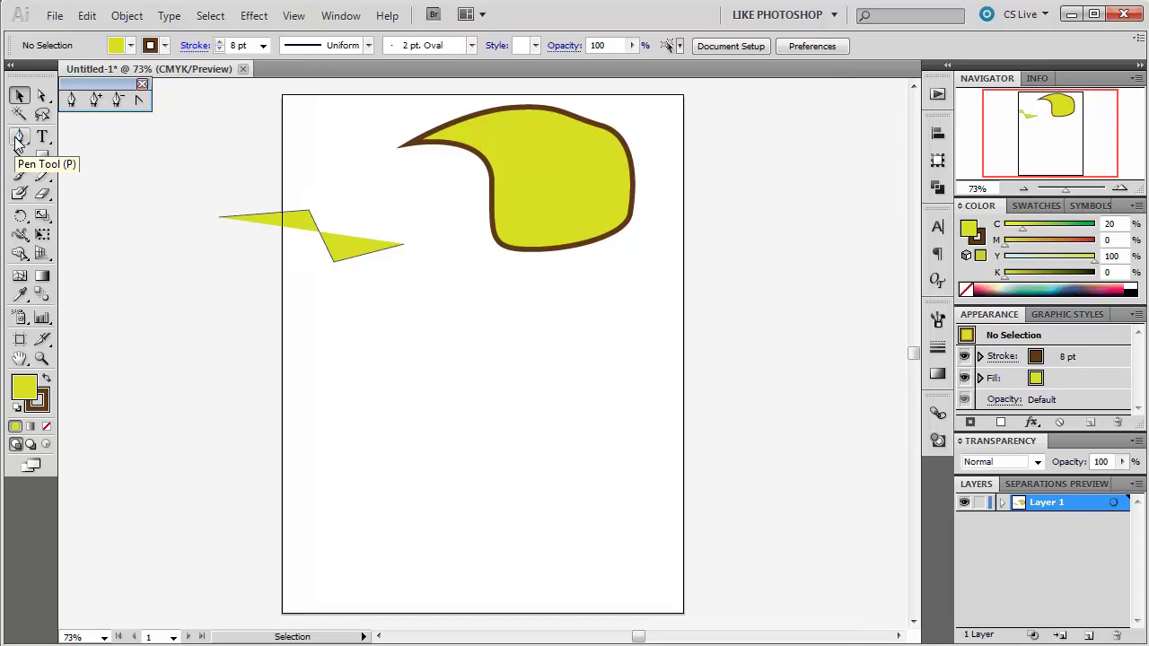
Step: Add a new anchor point on the curvy shape's bottom edge
{"action": "left_click", "coordinate": [93, 106]}
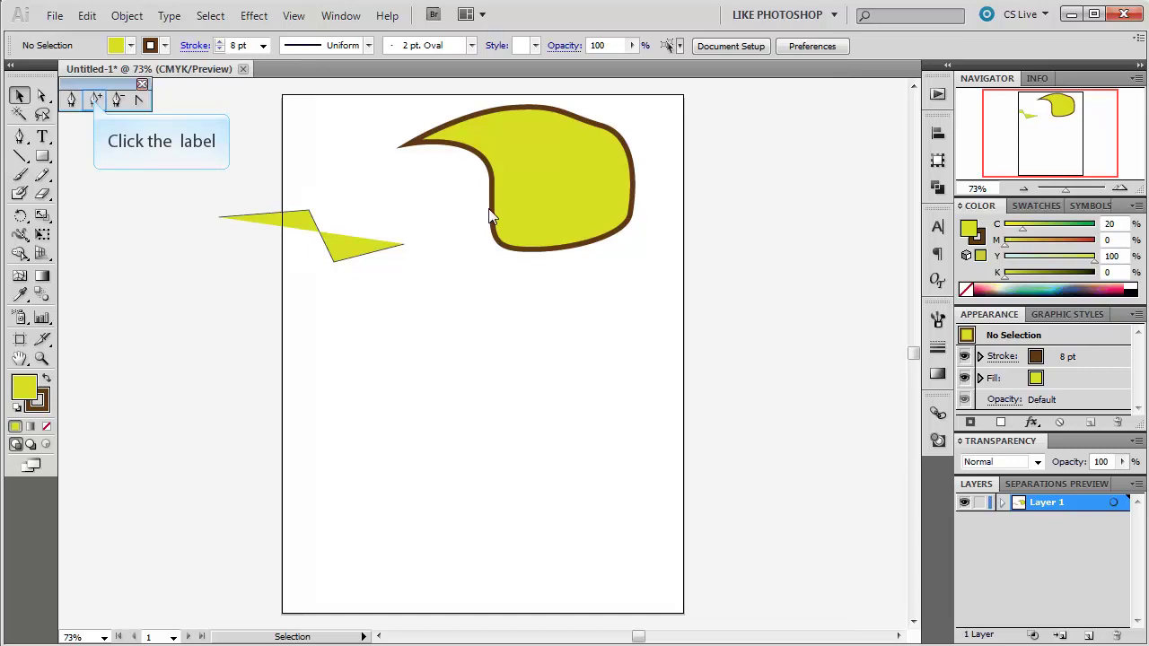
{"action": "left_click", "coordinate": [94, 103]}
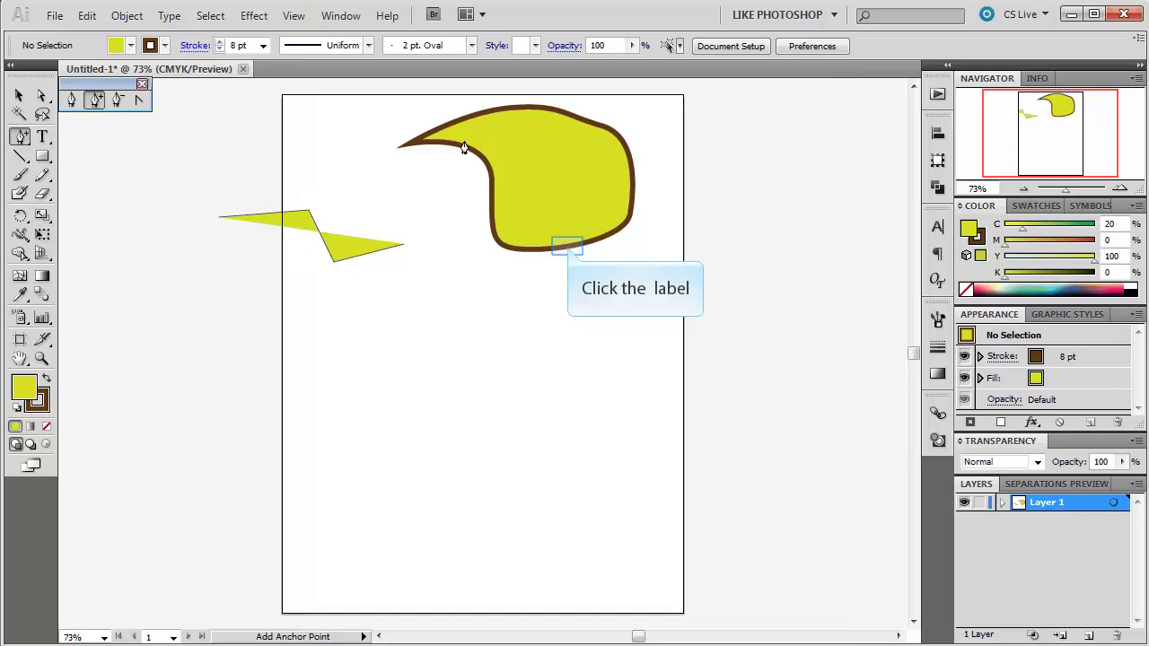
{"action": "left_click", "coordinate": [566, 252]}
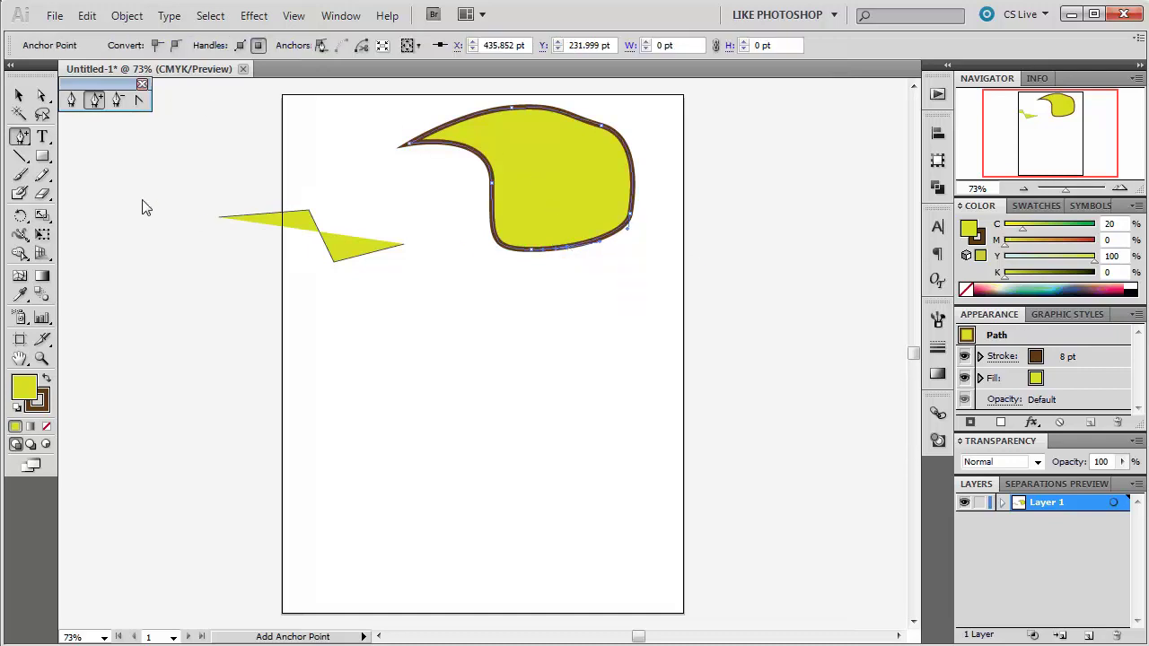
Step: Pull the bottom segment inward into a notch, then reselect the shape to show its points
{"action": "left_click", "coordinate": [39, 97]}
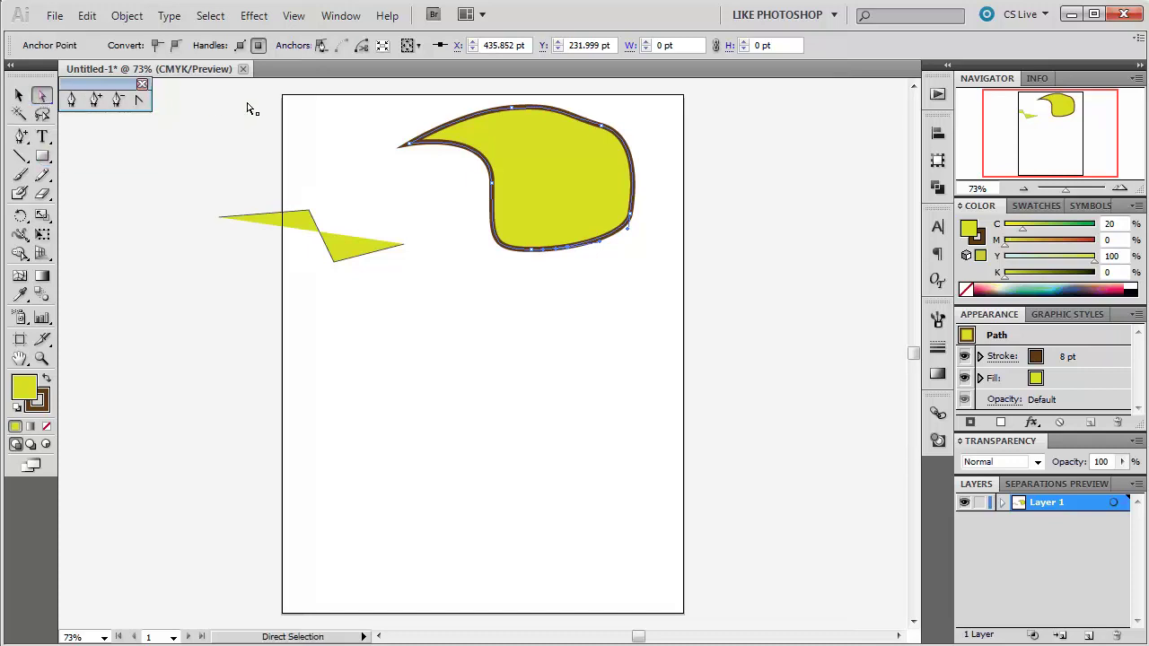
{"action": "left_click_drag", "start_coordinate": [568, 251], "coordinate": [556, 191]}
{"action": "left_click", "coordinate": [583, 302]}
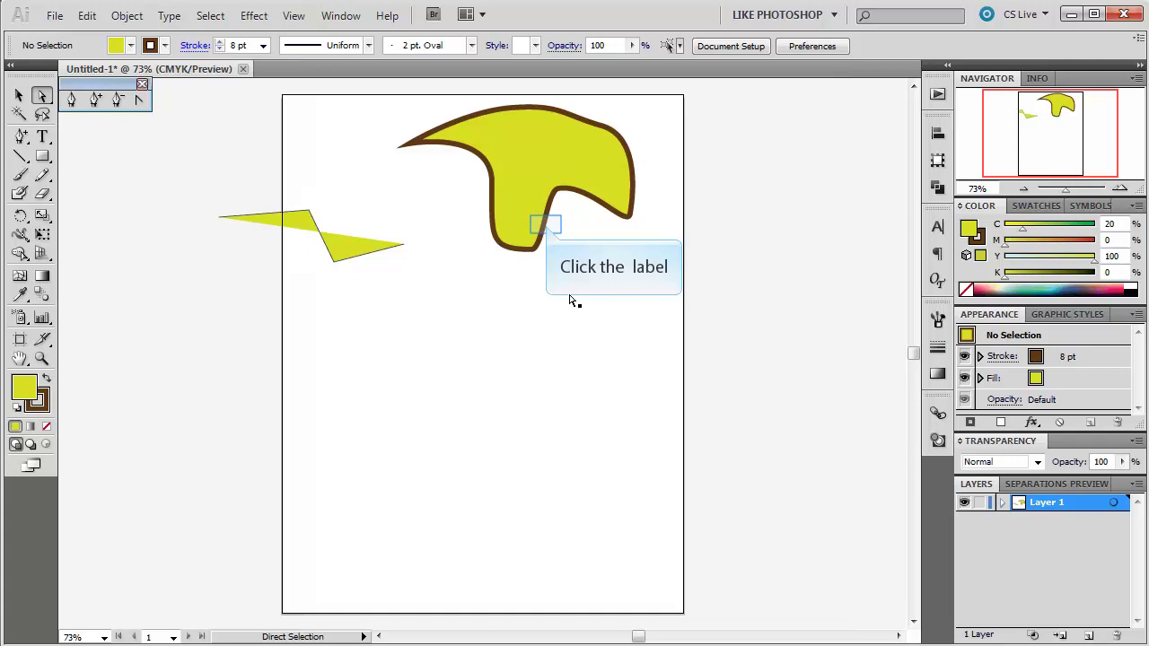
{"action": "left_click", "coordinate": [547, 227]}
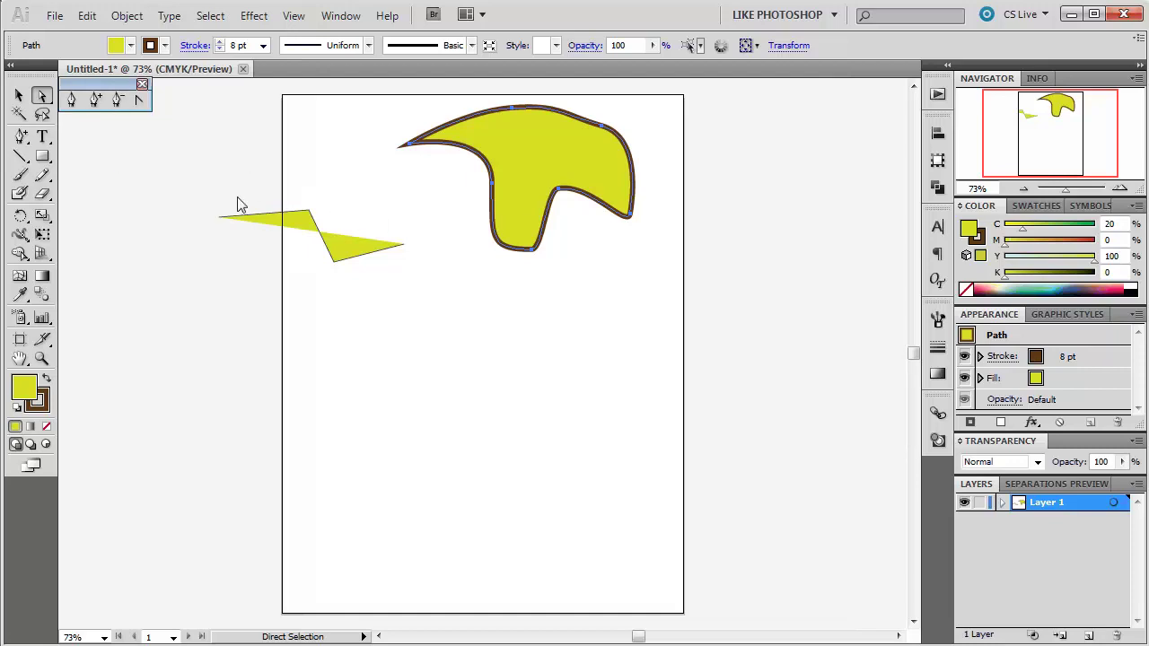
{"action": "left_click", "coordinate": [115, 99]}
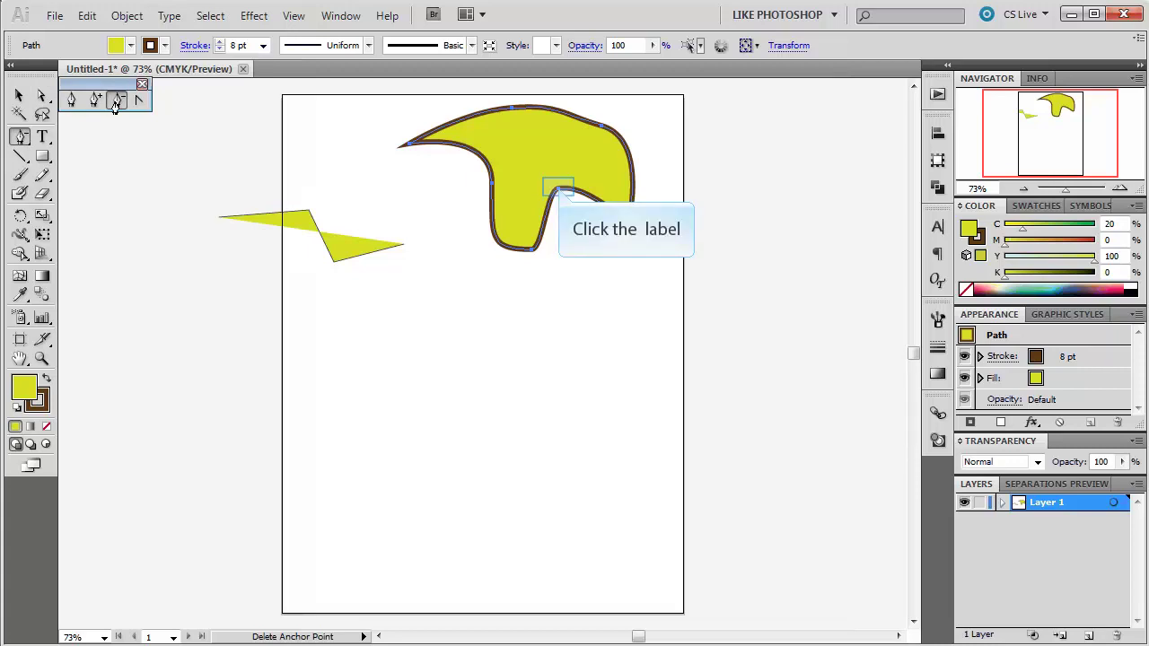
Step: Delete the notch point, bulge the upper-right edge outward, and drag the bottom anchor lower
{"action": "left_click", "coordinate": [557, 190]}
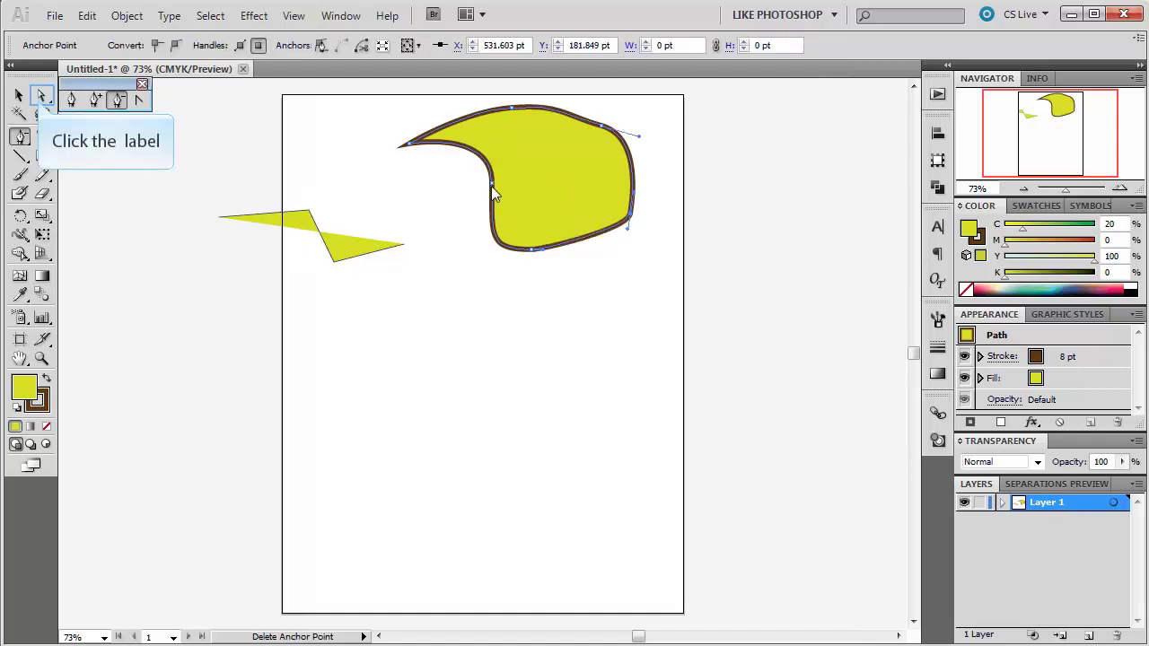
{"action": "left_click", "coordinate": [41, 96]}
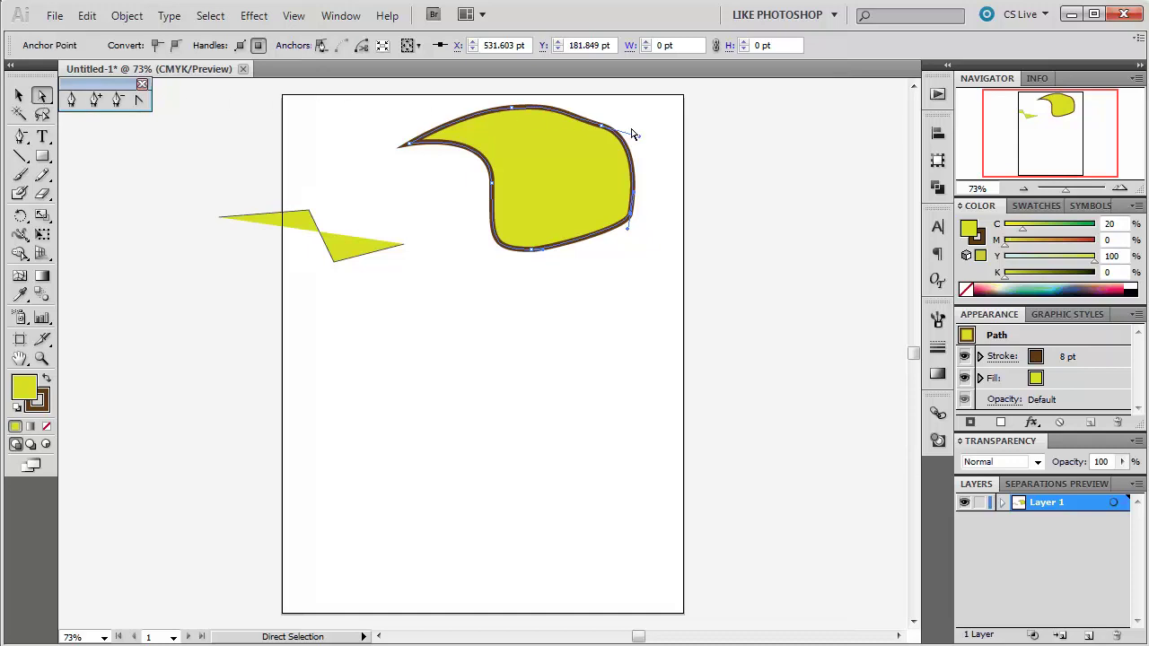
{"action": "left_click_drag", "start_coordinate": [640, 141], "coordinate": [659, 119]}
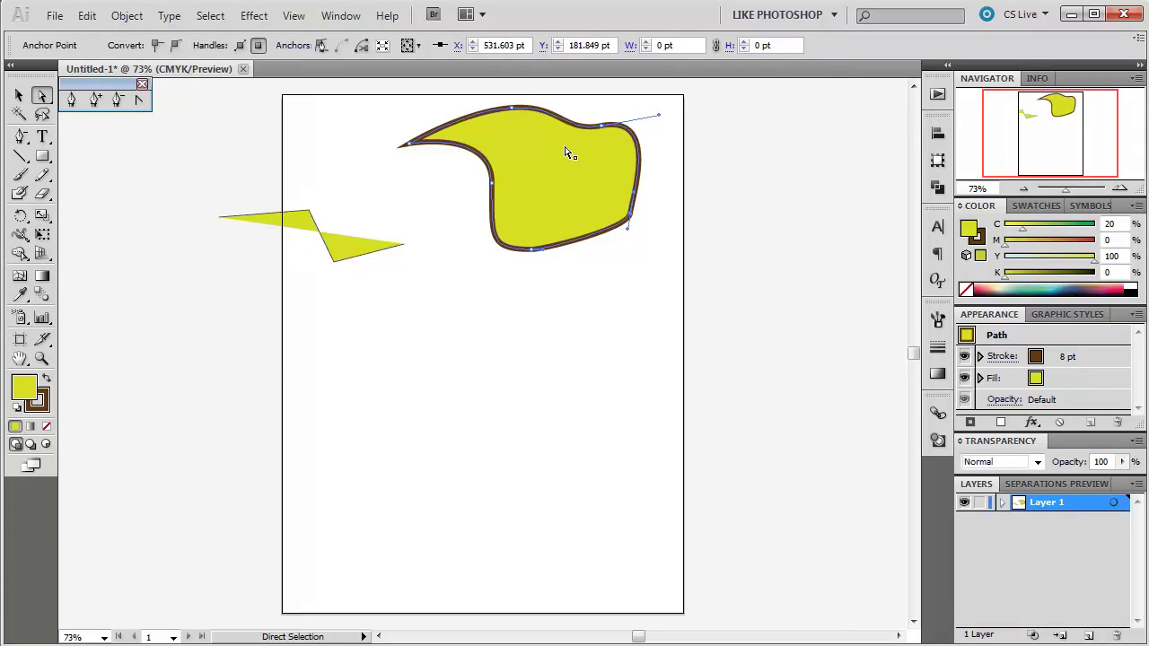
{"action": "left_click_drag", "start_coordinate": [531, 250], "coordinate": [591, 306]}
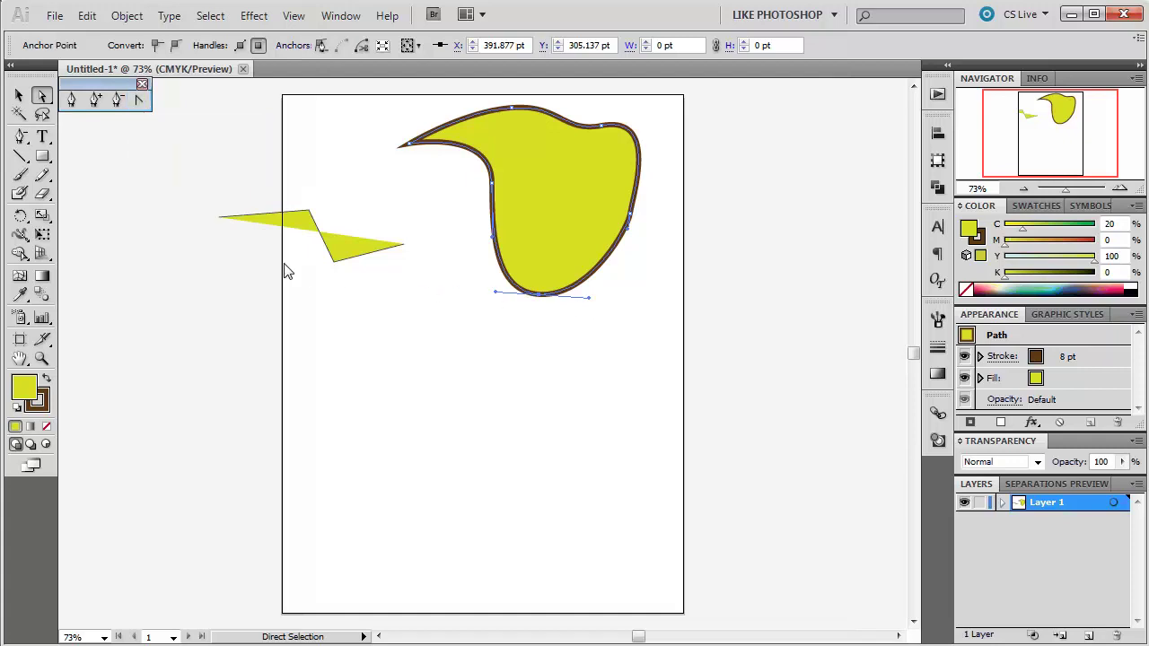
Step: Convert the bottom anchor to a corner point, dismiss the alert, and drag its handles upward
{"action": "left_click", "coordinate": [135, 101]}
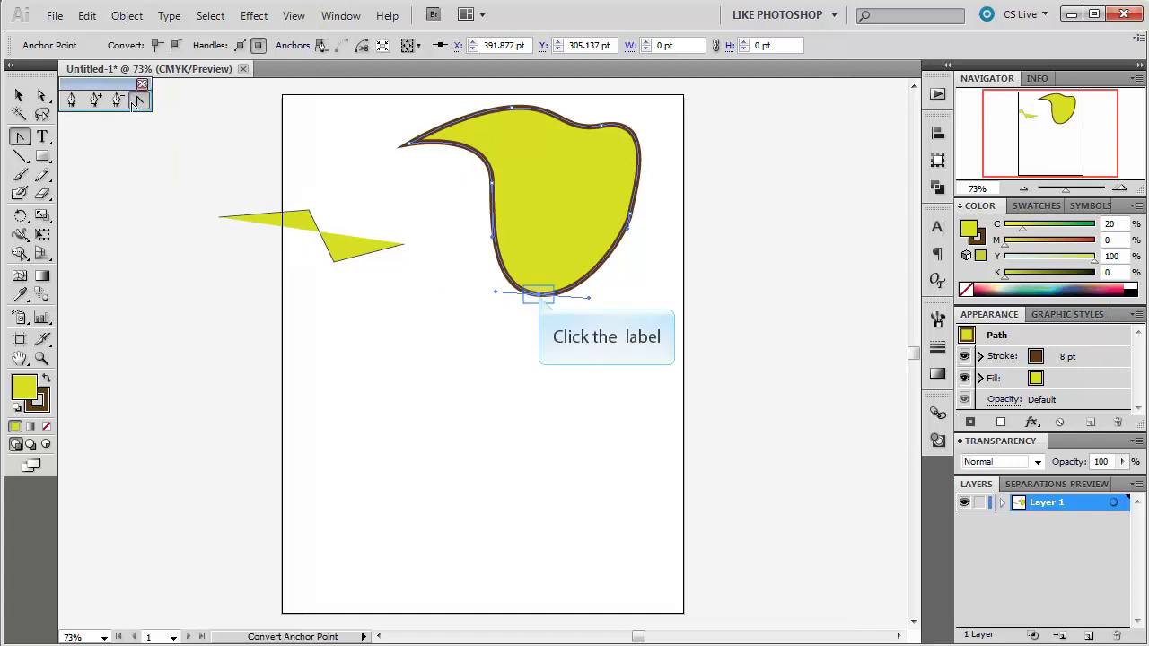
{"action": "left_click", "coordinate": [538, 295]}
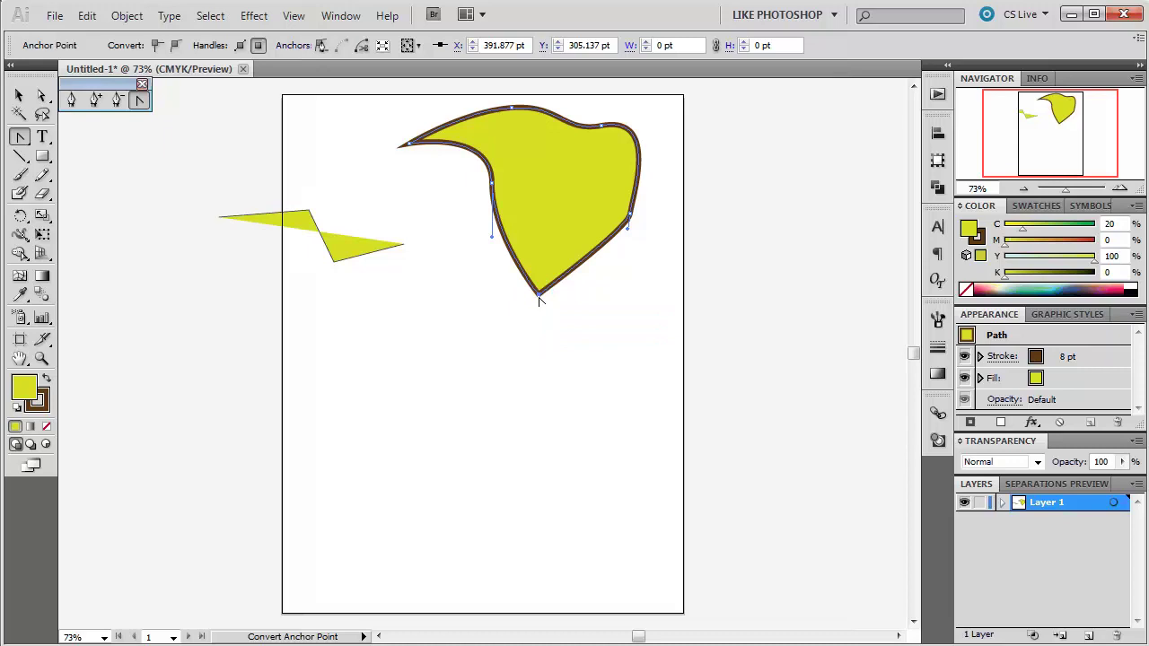
{"action": "left_click", "coordinate": [540, 300]}
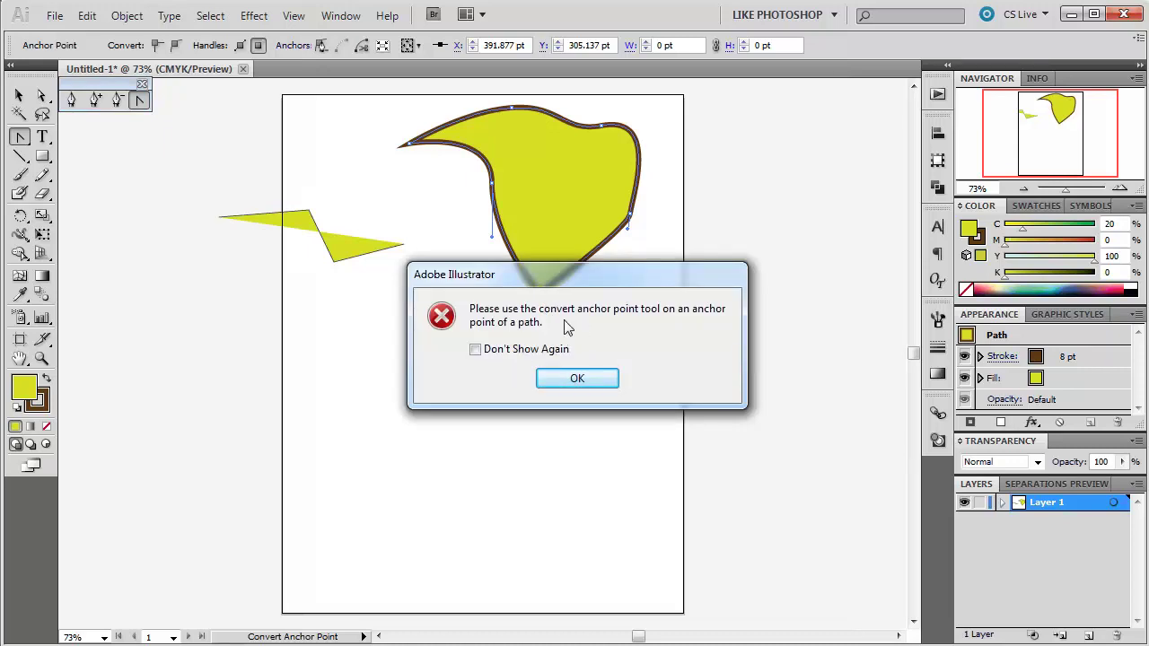
{"action": "left_click", "coordinate": [568, 378]}
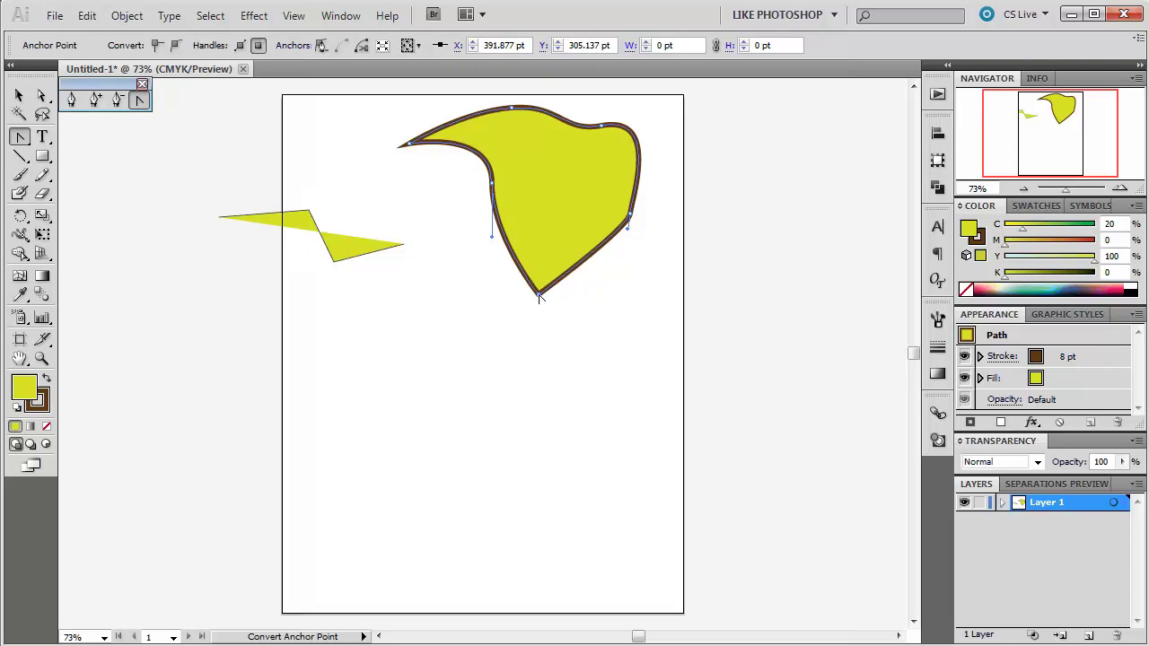
{"action": "left_click_drag", "start_coordinate": [538, 294], "coordinate": [539, 238]}
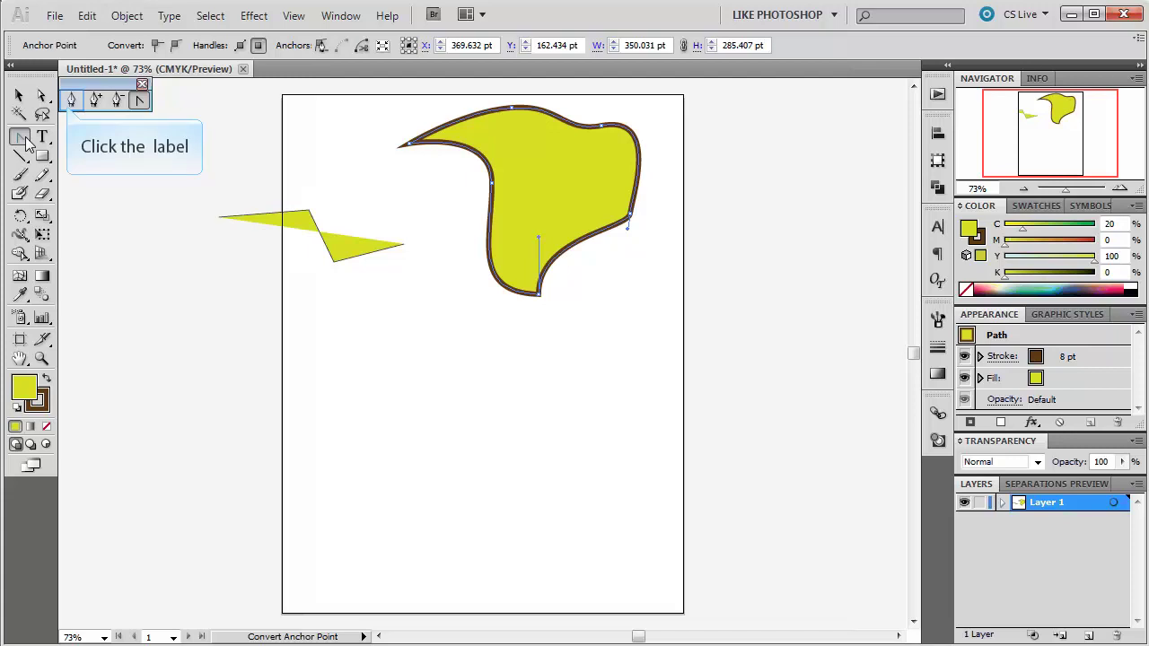
Step: Draw a closed kidney-shaped Pen path in the lower left using curved anchor points
{"action": "left_click", "coordinate": [71, 101]}
{"action": "left_click", "coordinate": [335, 392]}
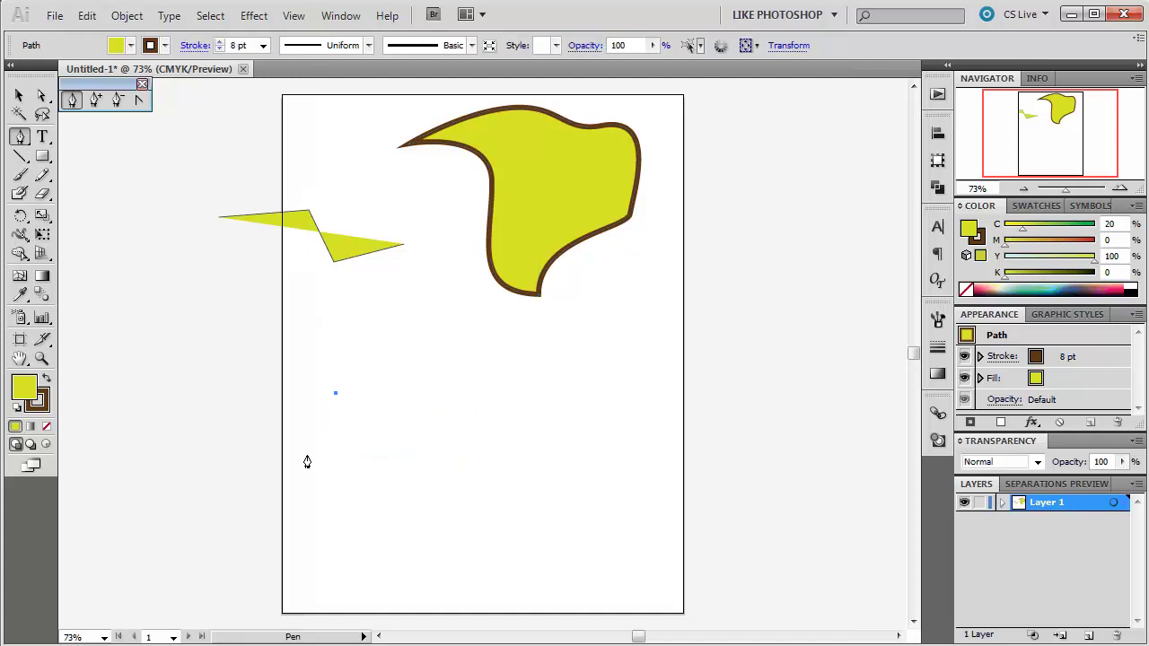
{"action": "left_click_drag", "start_coordinate": [307, 454], "coordinate": [321, 465]}
{"action": "left_click_drag", "start_coordinate": [359, 503], "coordinate": [402, 508]}
{"action": "left_click_drag", "start_coordinate": [409, 467], "coordinate": [364, 366]}
{"action": "left_click", "coordinate": [333, 397]}
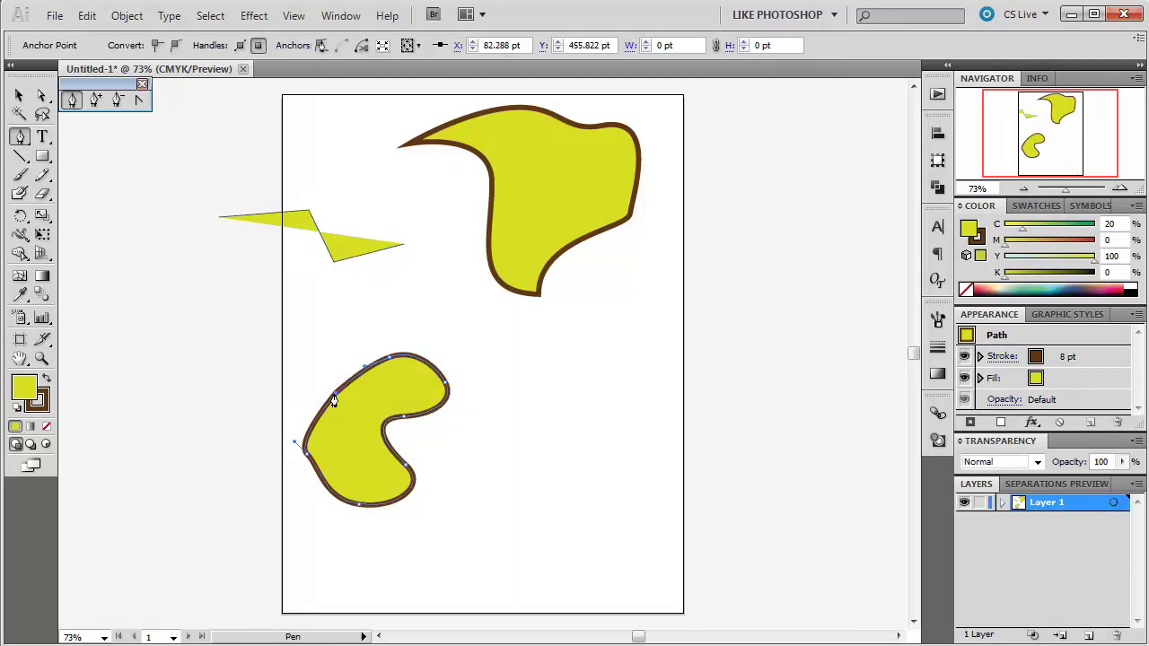